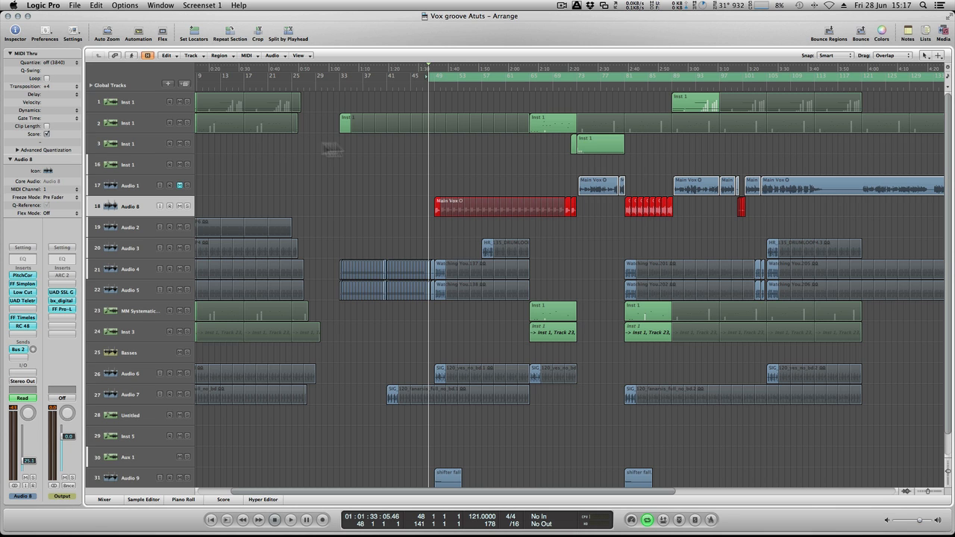
- Zoom in on the vocal tracks and select the three Main Vox regions on Audio 1 from about bar 73 to bar 97
{"action": "key", "text": "ctrl+Down"}
{"action": "key", "text": "ctrl+Down"}
{"action": "key", "text": "ctrl+Down"}
{"action": "key", "text": "ctrl+Down"}
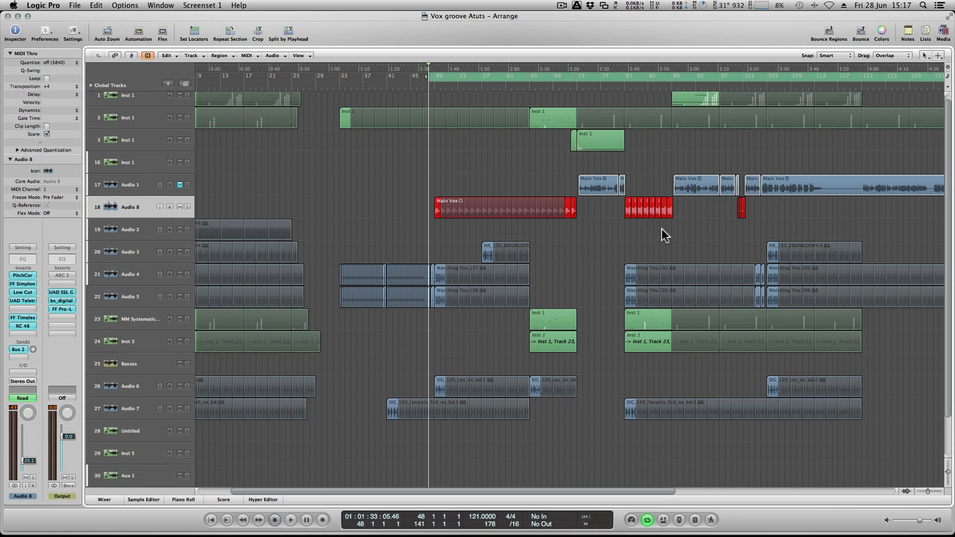
{"action": "key", "text": "ctrl+Right"}
{"action": "key", "text": "ctrl+Right"}
{"action": "key", "text": "ctrl+Right"}
{"action": "scroll", "coordinate": [662, 228], "scroll_direction": "right", "scroll_amount": 10}
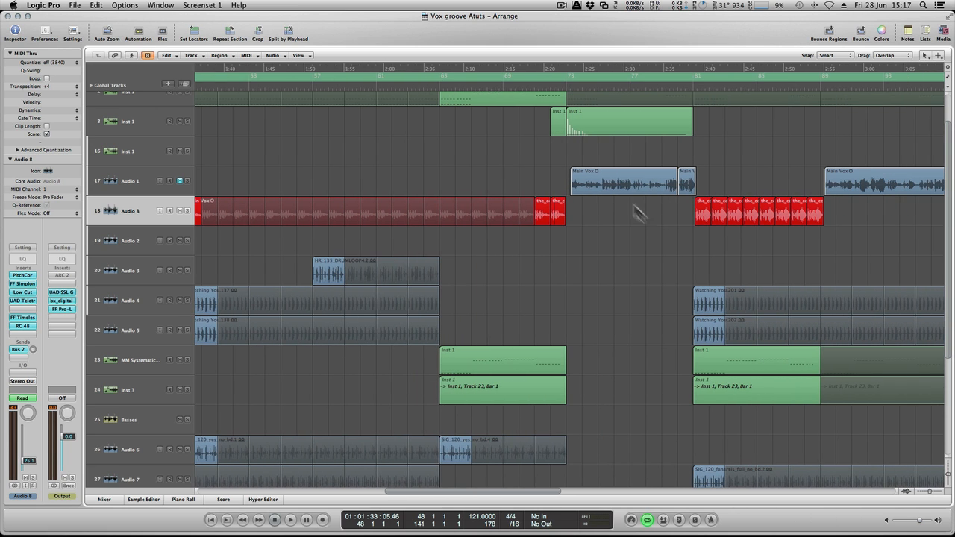
{"action": "left_click_drag", "start_coordinate": [561, 160], "coordinate": [920, 187]}
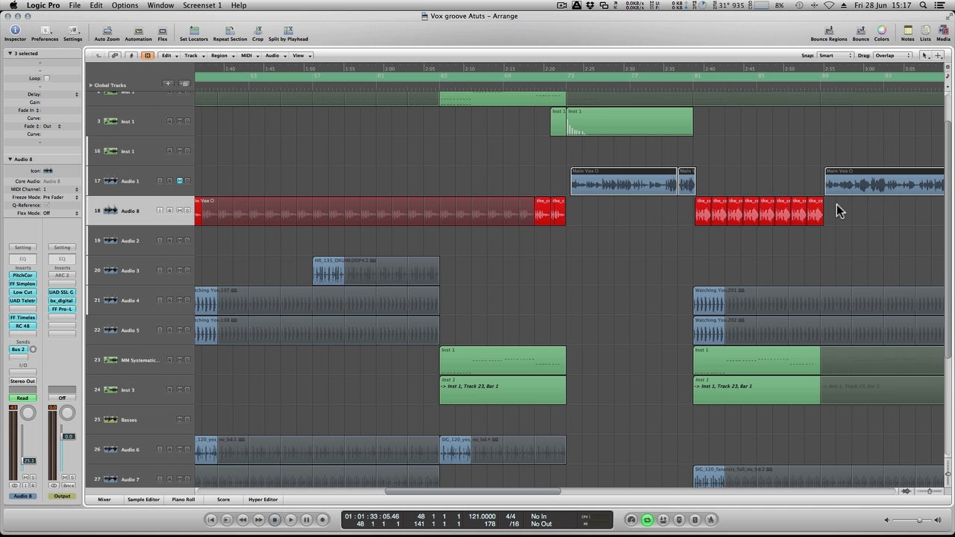
- Examine how the Main Vox regions on Audio 1 alternate with the red looped and chopped vocal regions on Audio 8
{"action": "scroll", "coordinate": [836, 205], "scroll_direction": "left", "scroll_amount": 6}
{"action": "scroll", "coordinate": [837, 205], "scroll_direction": "up", "scroll_amount": 1}
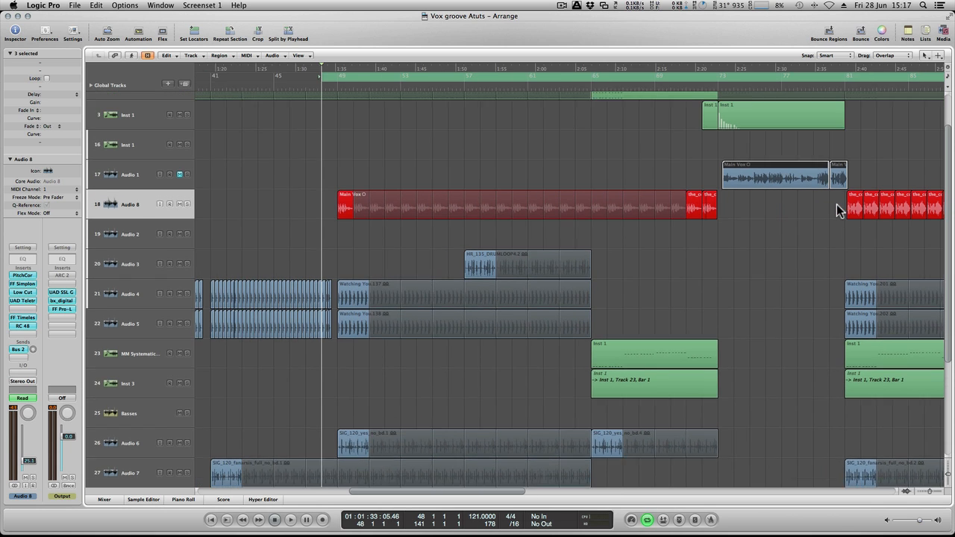
{"action": "scroll", "coordinate": [837, 205], "scroll_direction": "right", "scroll_amount": 3}
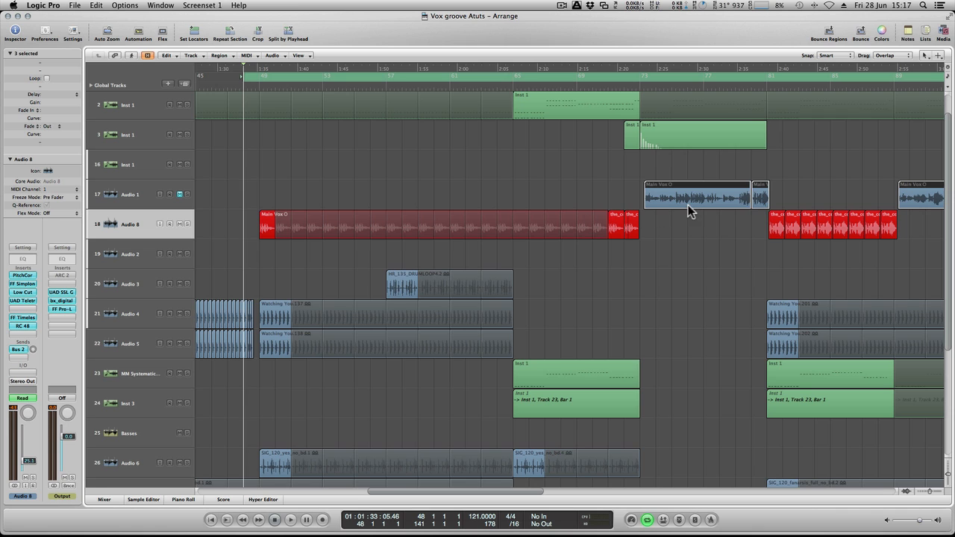
{"action": "scroll", "coordinate": [689, 204], "scroll_direction": "right", "scroll_amount": 1}
{"action": "scroll", "coordinate": [688, 204], "scroll_direction": "right", "scroll_amount": 6}
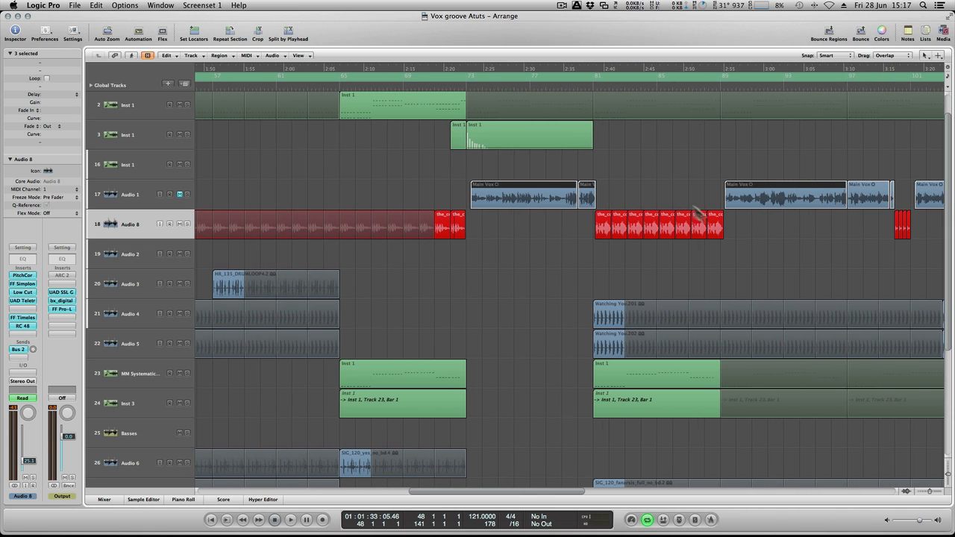
{"action": "left_click", "coordinate": [770, 240]}
{"action": "scroll", "coordinate": [709, 218], "scroll_direction": "left", "scroll_amount": 8}
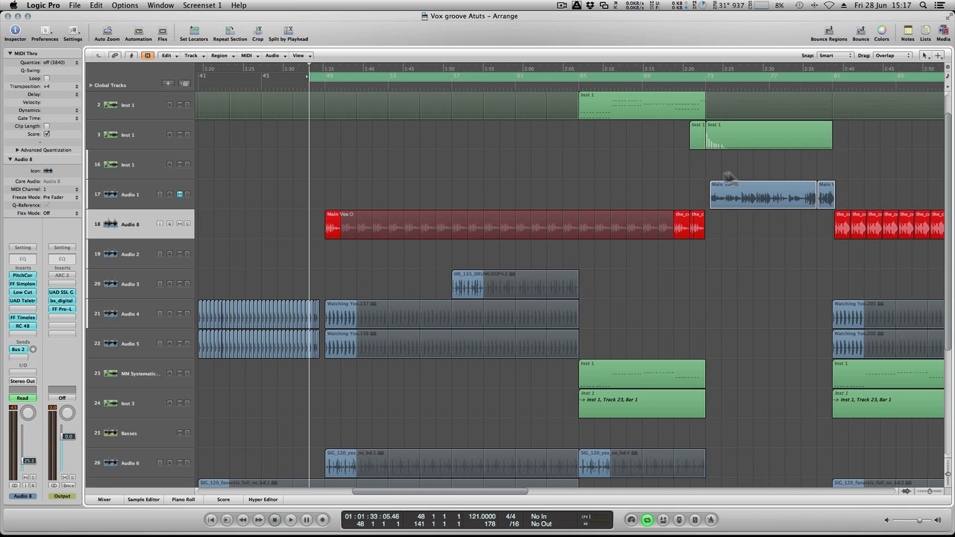
{"action": "left_click_drag", "start_coordinate": [678, 171], "coordinate": [860, 196]}
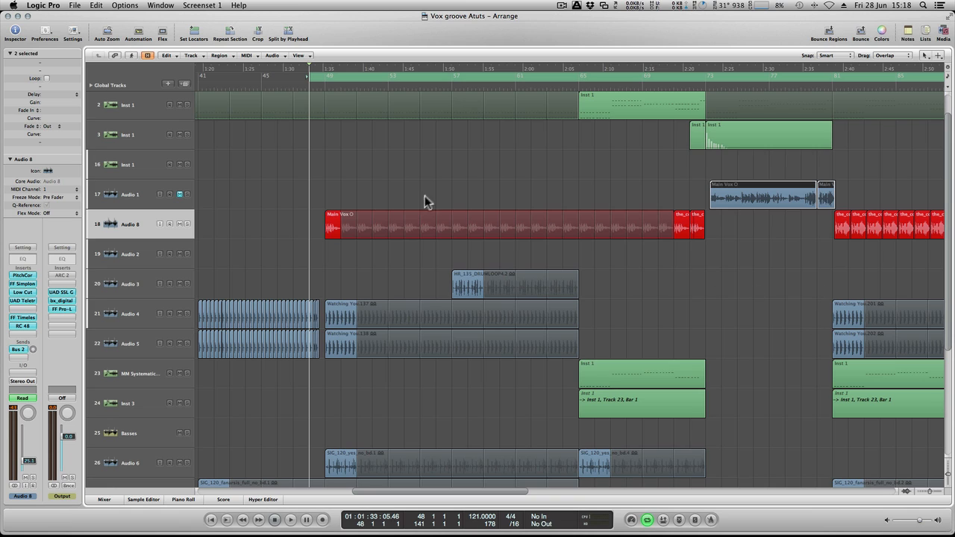
{"action": "left_click", "coordinate": [374, 170]}
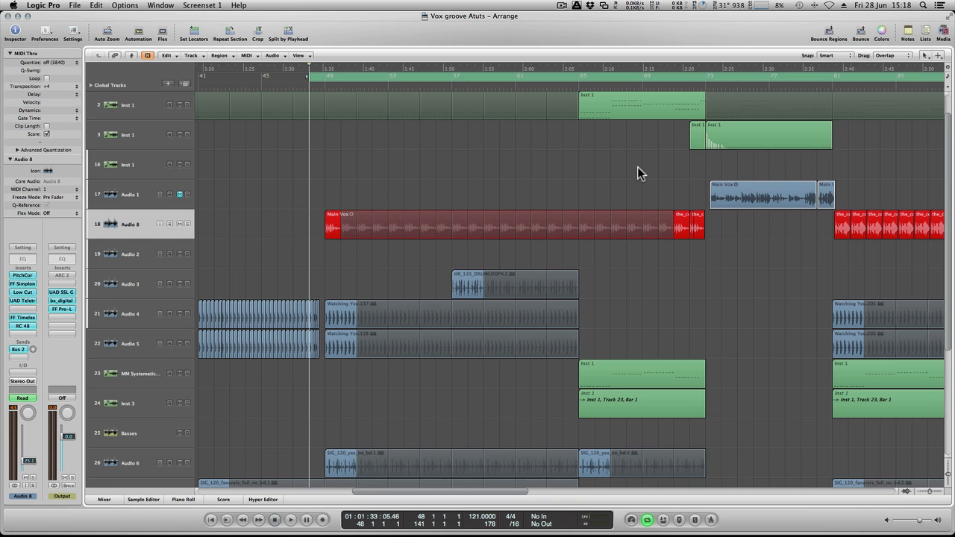
- Compare the channel strips of Audio 1 and Audio 8 in the mixer, looking at their inserts and sends
{"action": "left_click", "coordinate": [175, 194]}
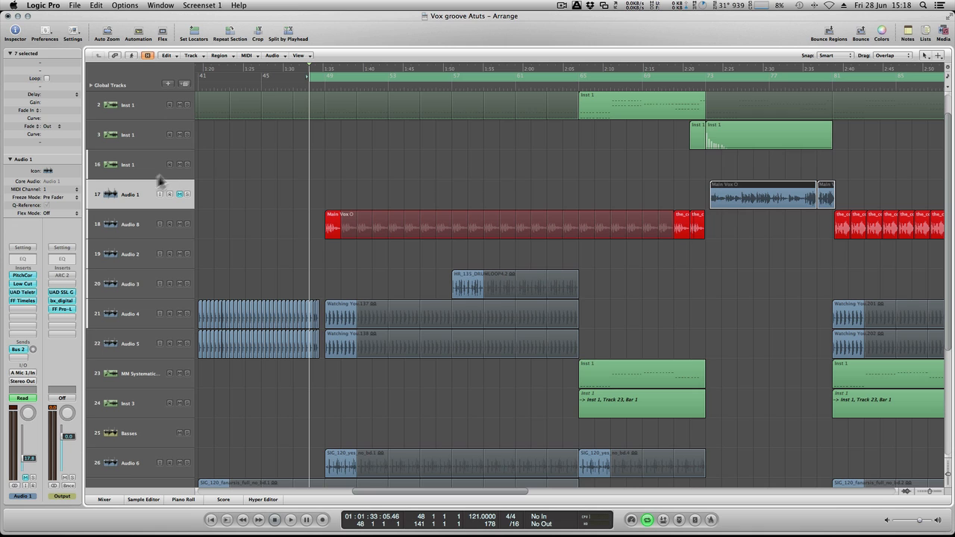
{"action": "left_click", "coordinate": [113, 499]}
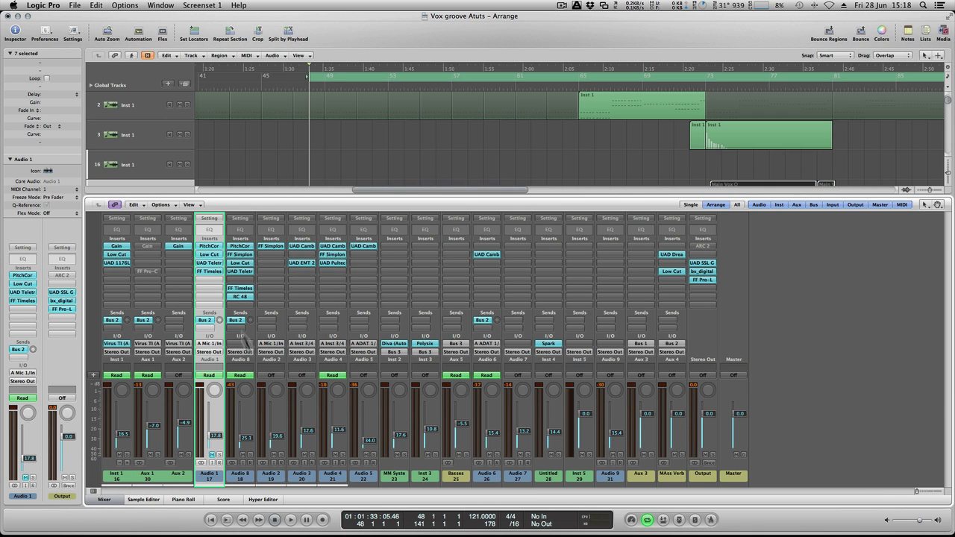
{"action": "left_click", "coordinate": [233, 476]}
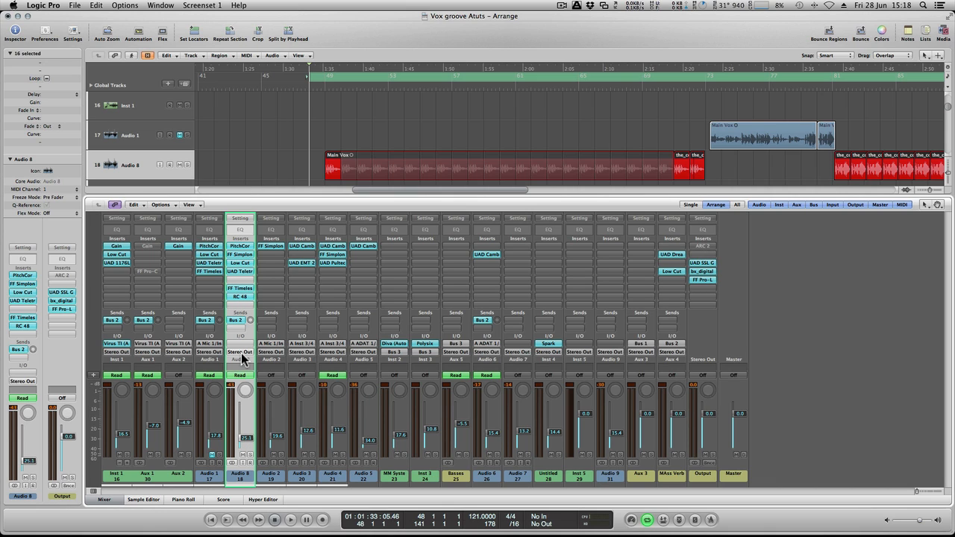
{"action": "left_click", "coordinate": [215, 478]}
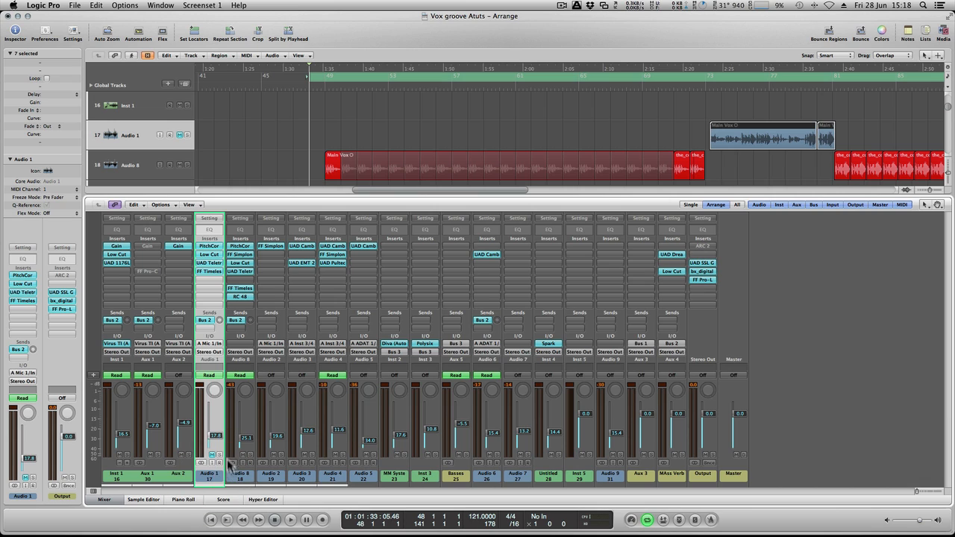
{"action": "left_click", "coordinate": [239, 477]}
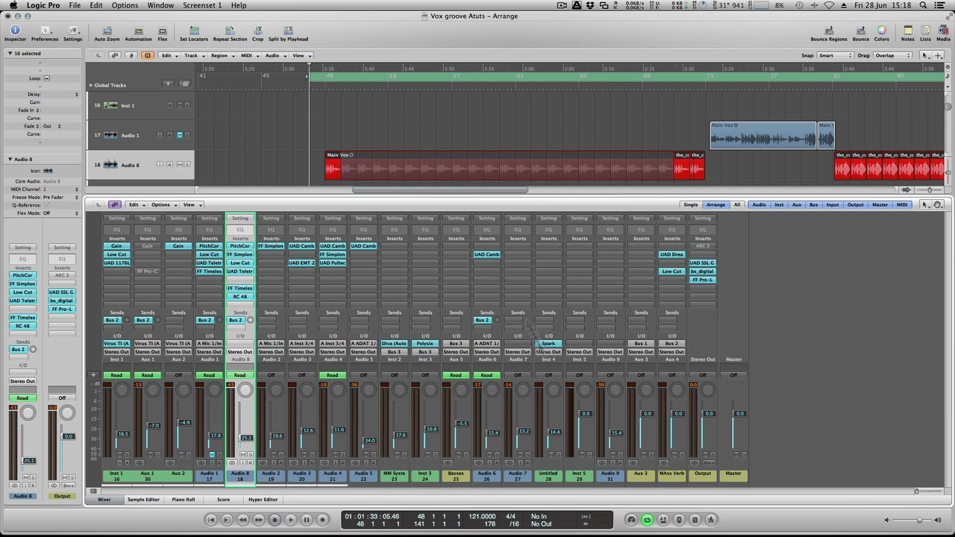
{"action": "left_click", "coordinate": [105, 500]}
- Deselect all regions and play the arrangement from bar 48 to hear the looped vocal on Audio 8
{"action": "left_click", "coordinate": [271, 151]}
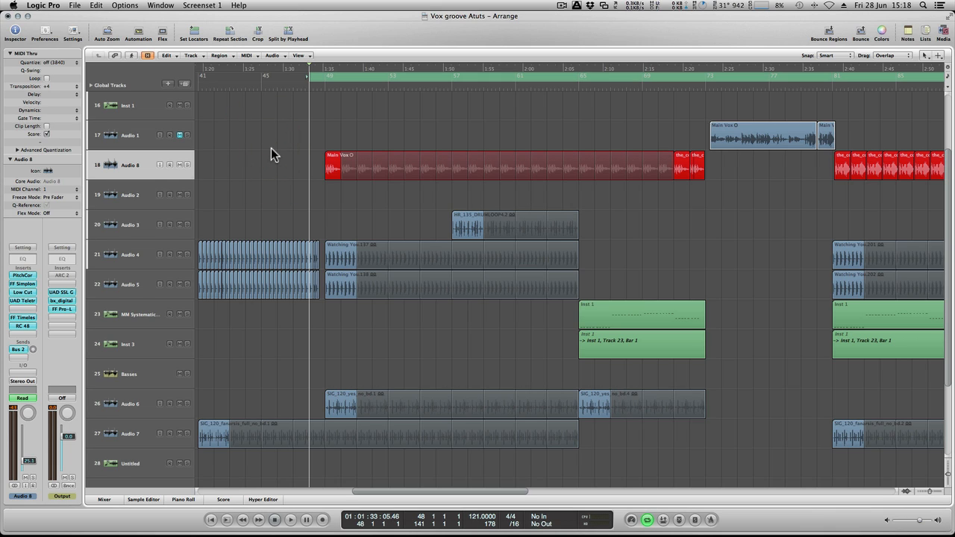
{"action": "key", "text": "space"}
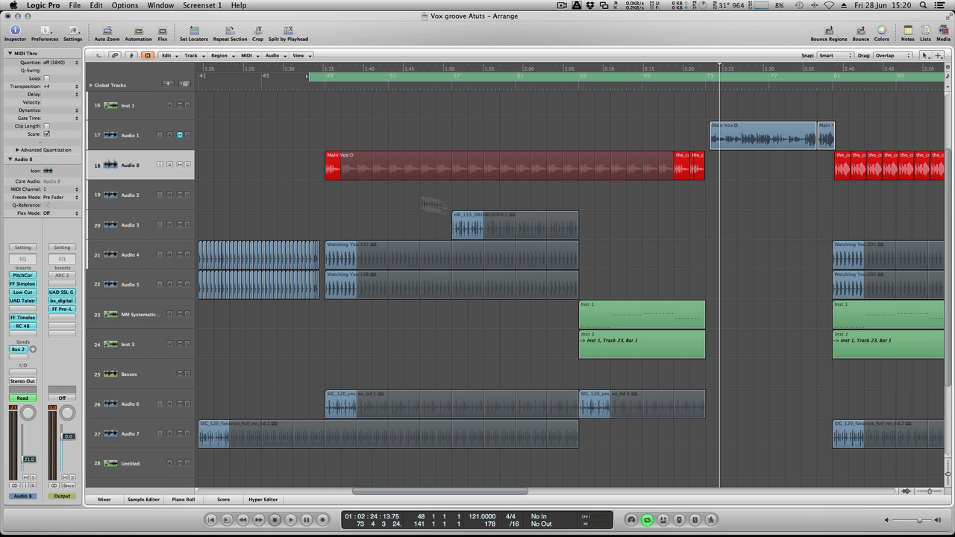
- Split the last long Main Vox region on Audio 1 with the Scissors tool at bars 105, 108 and 109, and midway through bar 108
{"action": "scroll", "coordinate": [491, 209], "scroll_direction": "right", "scroll_amount": 10}
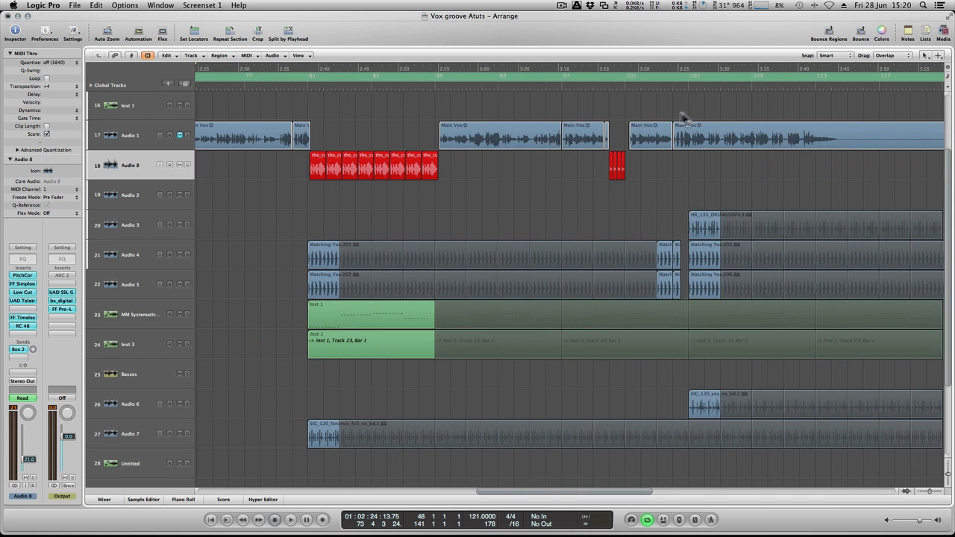
{"action": "key", "text": "ctrl+Right"}
{"action": "key", "text": "ctrl+Right"}
{"action": "left_click", "coordinate": [722, 141]}
{"action": "key", "text": "ctrl+Right"}
{"action": "key", "text": "ctrl+Right"}
{"action": "key", "text": "ctrl+Right"}
{"action": "key", "text": "ctrl+Right"}
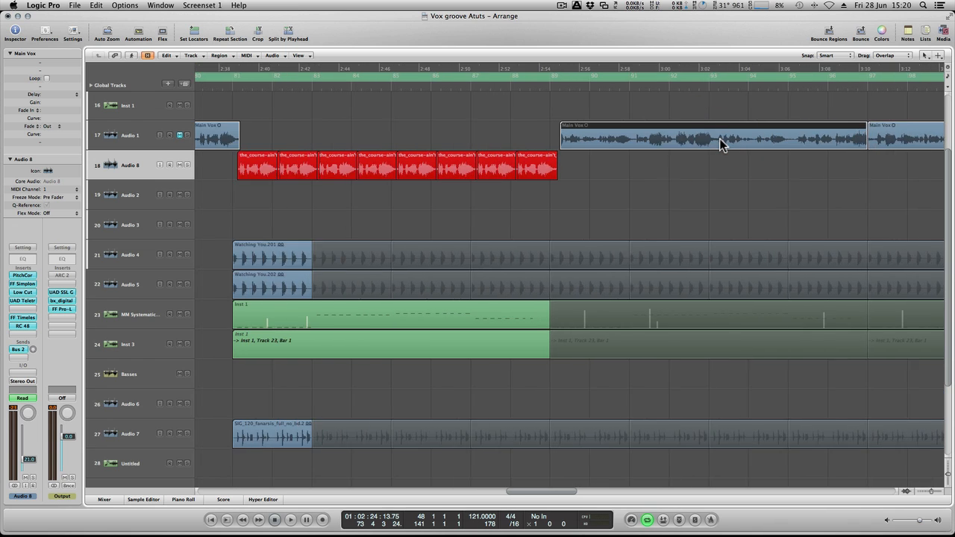
{"action": "scroll", "coordinate": [721, 144], "scroll_direction": "right", "scroll_amount": 2}
{"action": "scroll", "coordinate": [721, 144], "scroll_direction": "right", "scroll_amount": 4}
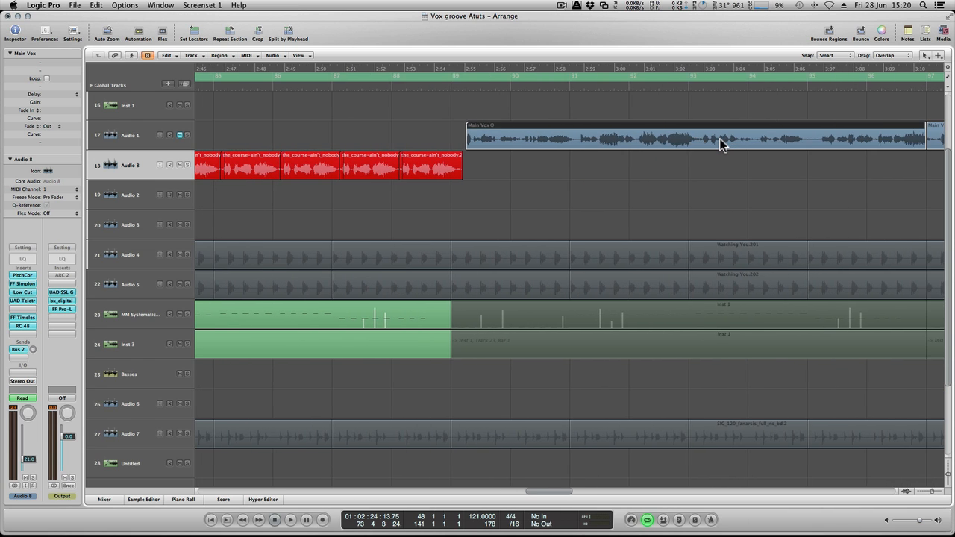
{"action": "scroll", "coordinate": [721, 145], "scroll_direction": "right", "scroll_amount": 14}
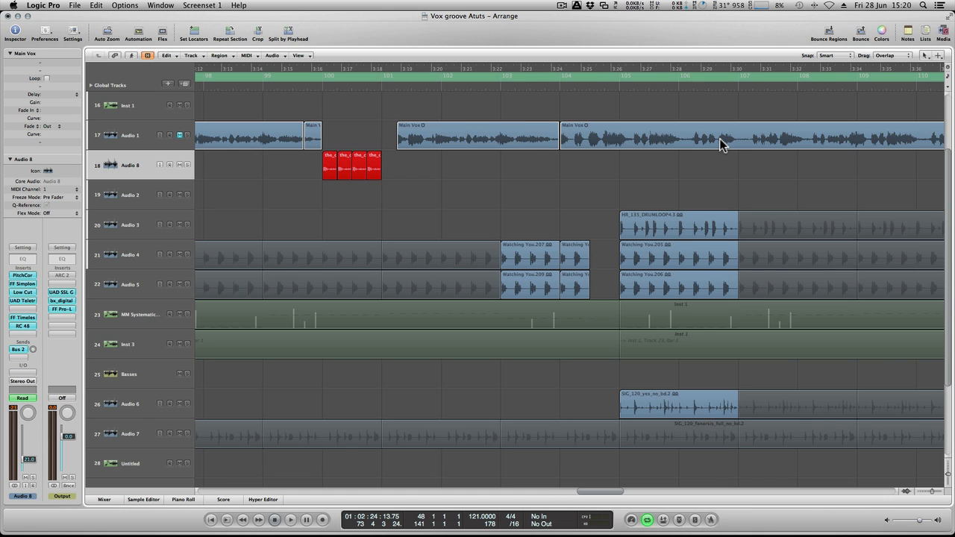
{"action": "scroll", "coordinate": [721, 144], "scroll_direction": "right", "scroll_amount": 1}
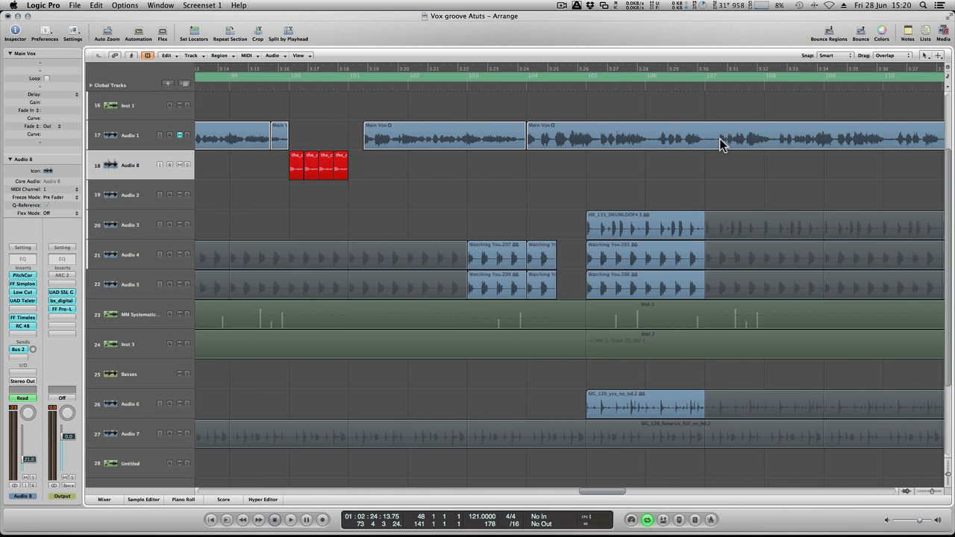
{"action": "right_click", "coordinate": [639, 129]}
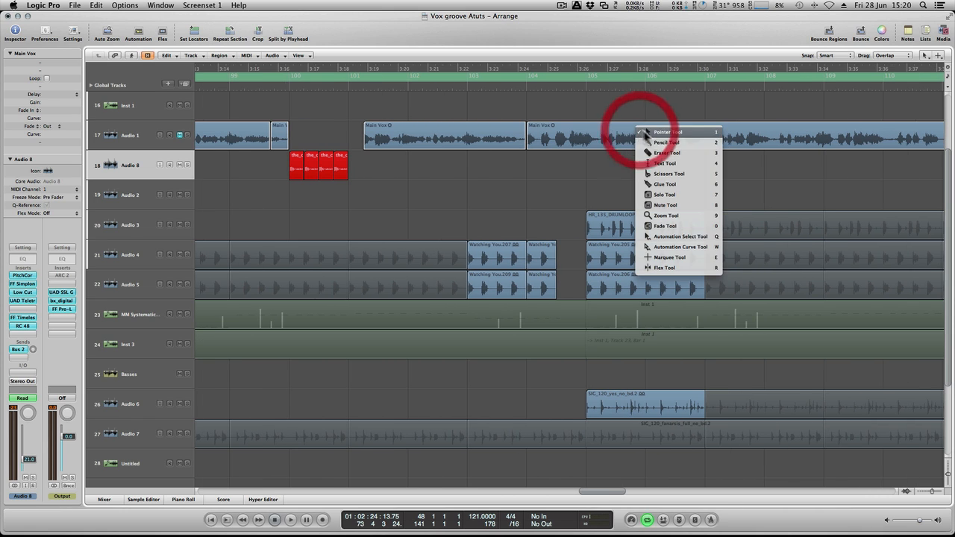
{"action": "left_click", "coordinate": [674, 175]}
{"action": "left_click", "coordinate": [587, 141]}
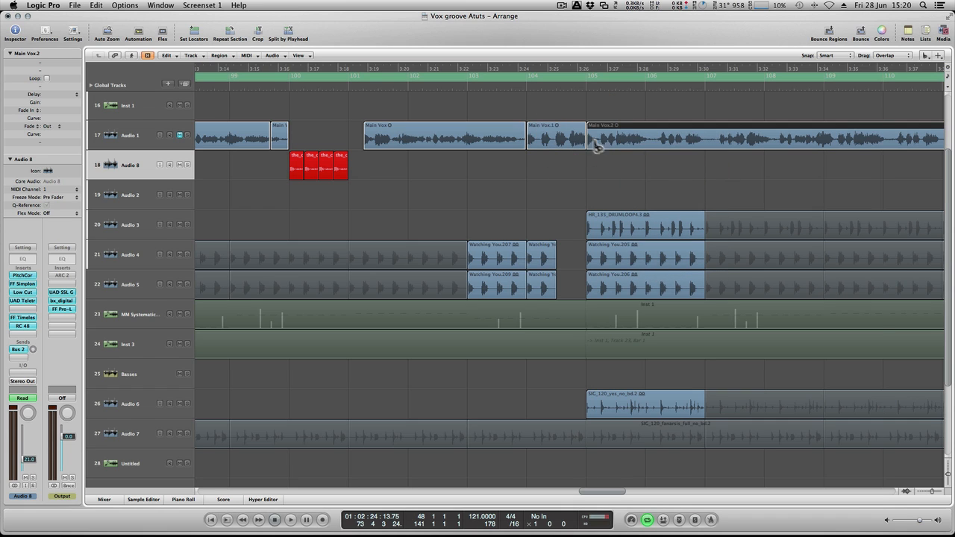
{"action": "left_click", "coordinate": [763, 140]}
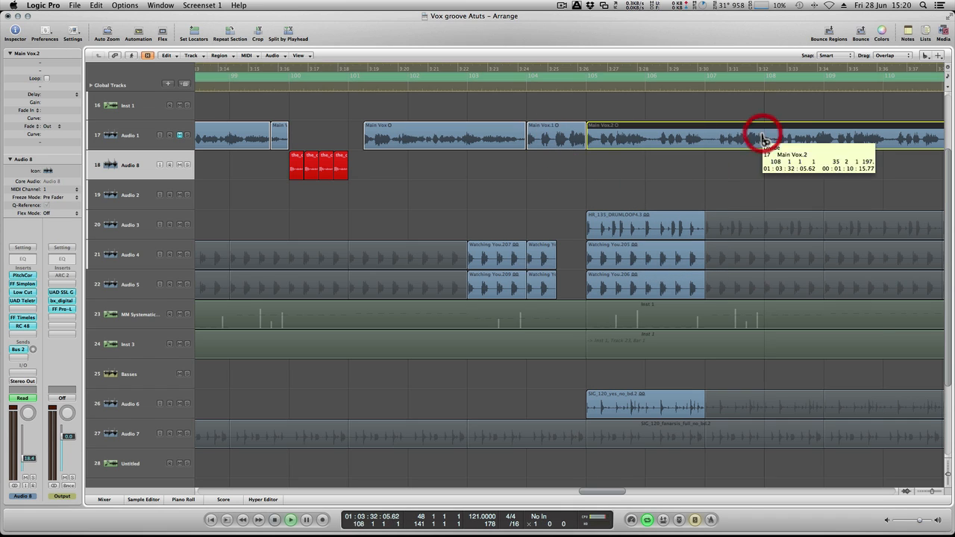
{"action": "left_click", "coordinate": [824, 138]}
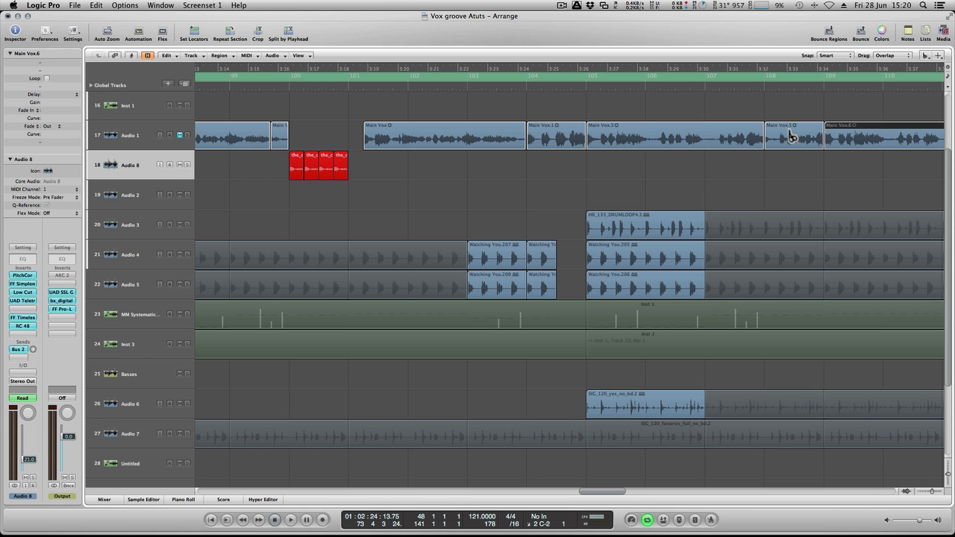
{"action": "left_click", "coordinate": [794, 134]}
- Return to the looped Main Vox region at bar 49 and solo Audio 8 with its inserts and send bypassed and automation Off
{"action": "scroll", "coordinate": [795, 134], "scroll_direction": "left", "scroll_amount": 4}
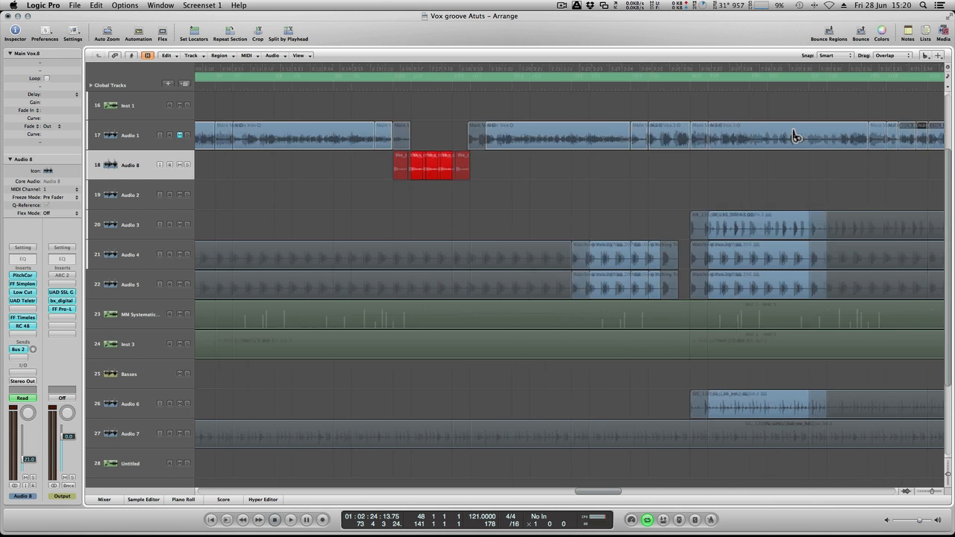
{"action": "scroll", "coordinate": [796, 135], "scroll_direction": "left", "scroll_amount": 10}
{"action": "scroll", "coordinate": [502, 114], "scroll_direction": "left", "scroll_amount": 5}
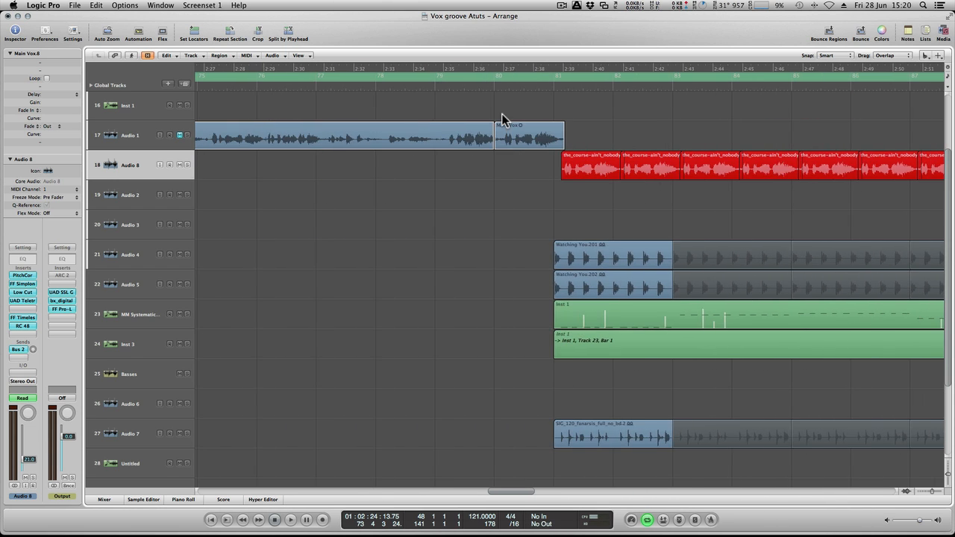
{"action": "scroll", "coordinate": [501, 120], "scroll_direction": "left", "scroll_amount": 10}
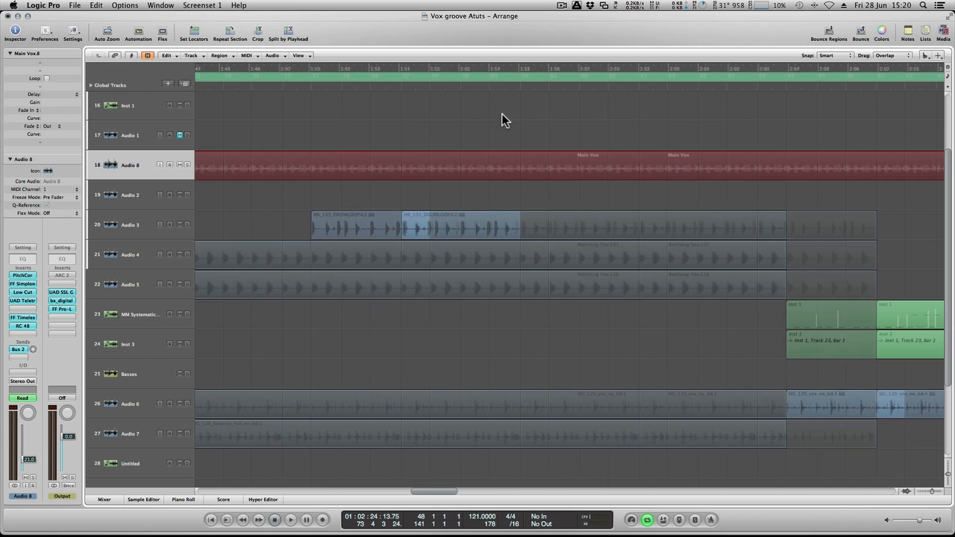
{"action": "scroll", "coordinate": [501, 113], "scroll_direction": "left", "scroll_amount": 10}
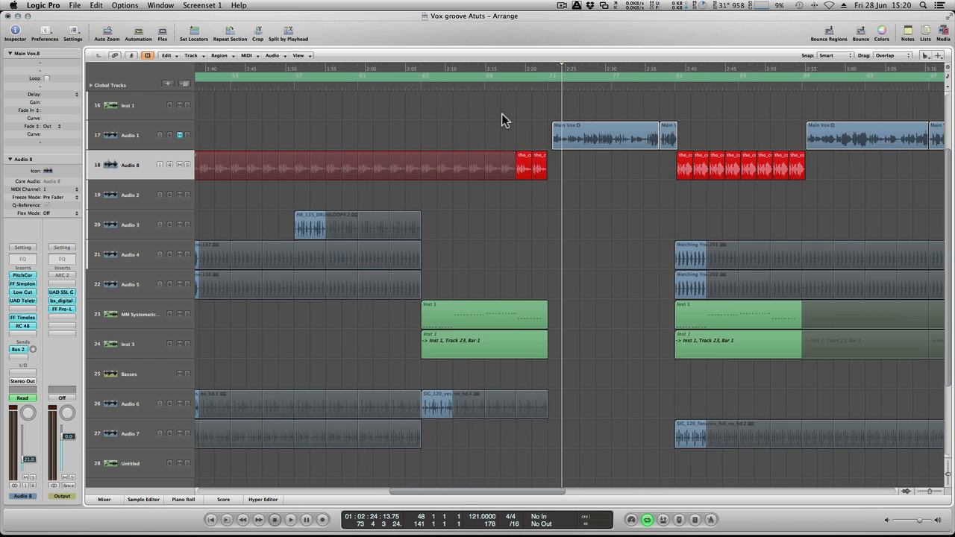
{"action": "scroll", "coordinate": [502, 113], "scroll_direction": "left", "scroll_amount": 10}
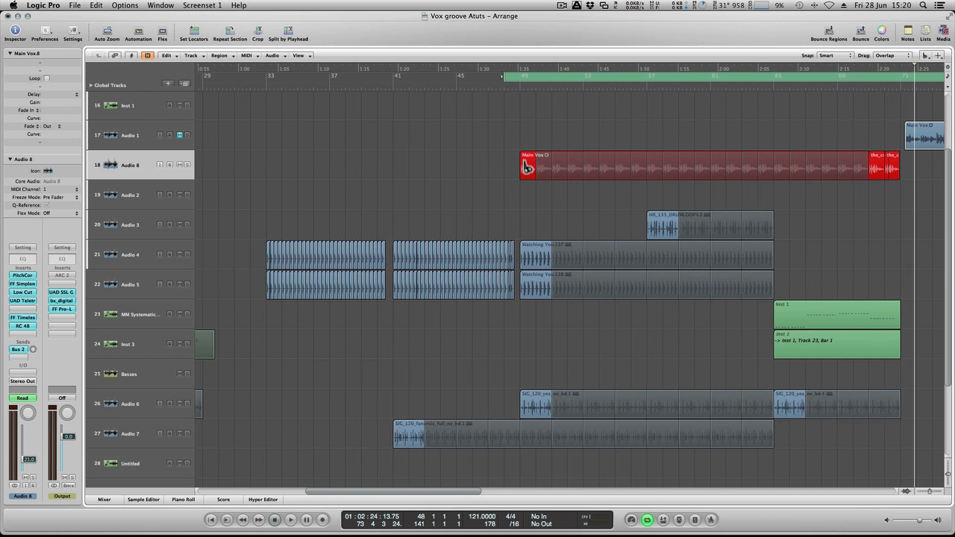
{"action": "left_click_drag", "start_coordinate": [527, 167], "coordinate": [534, 170]}
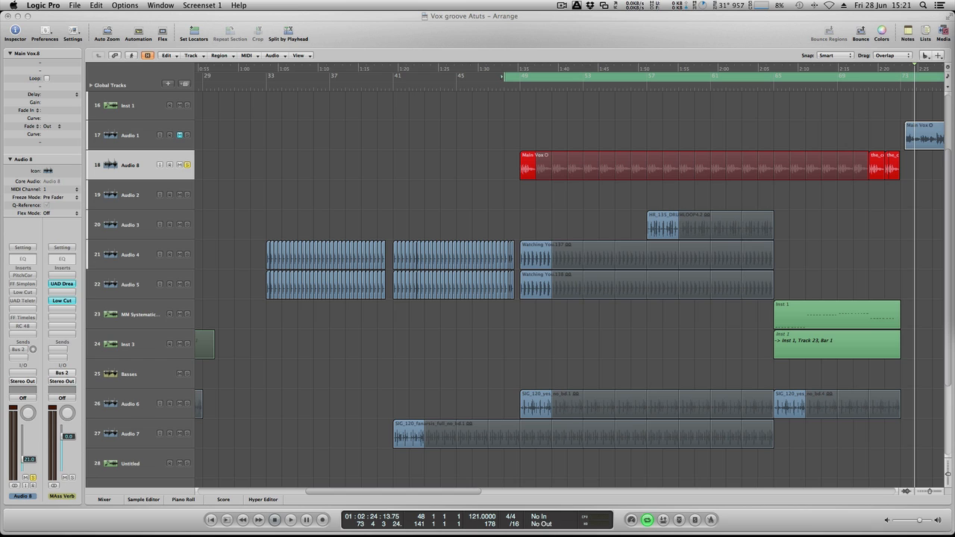
- Raise the Audio 8 fader to about -5.9 dB and play the soloed, unprocessed vocal loop
{"action": "left_click_drag", "start_coordinate": [29, 457], "coordinate": [29, 448]}
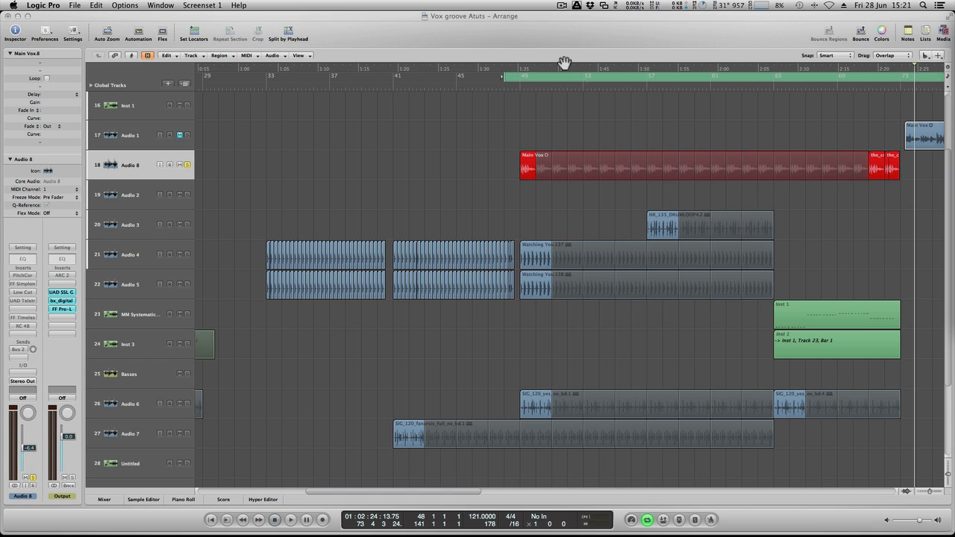
{"action": "key", "text": "space"}
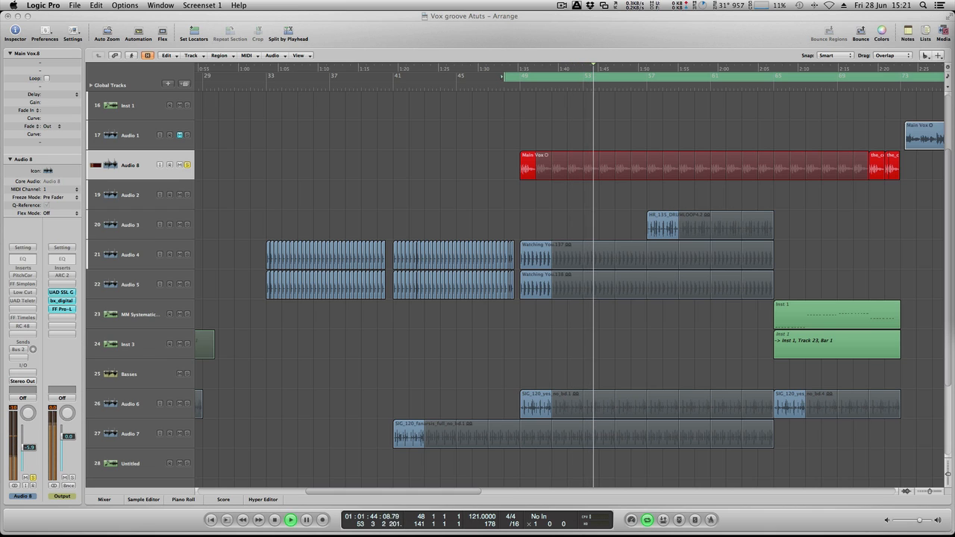
{"action": "key", "text": "space"}
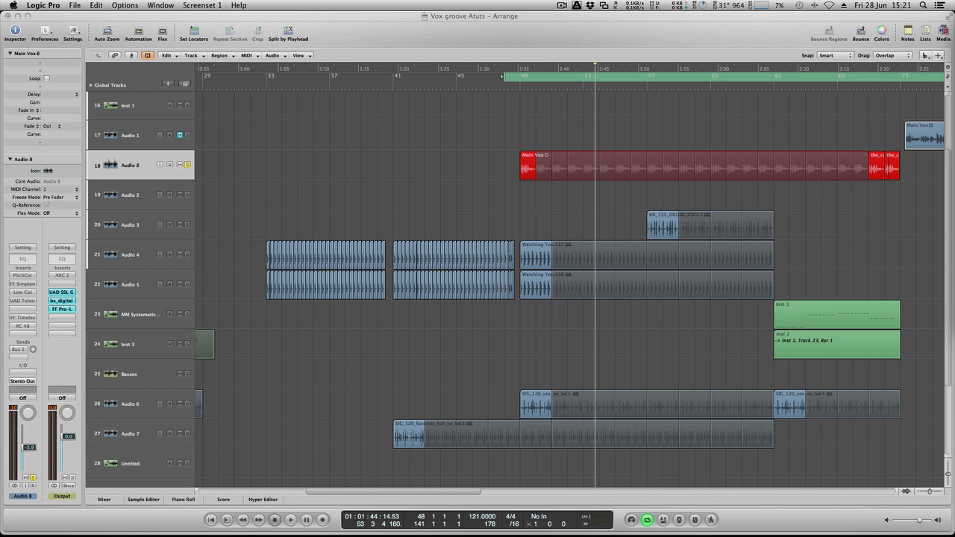
- Lower the Audio 8 fader to about -15.4 dB, then re-enable and open its Pitch Correction insert
{"action": "left_click_drag", "start_coordinate": [29, 448], "coordinate": [28, 456]}
{"action": "left_click", "coordinate": [23, 275]}
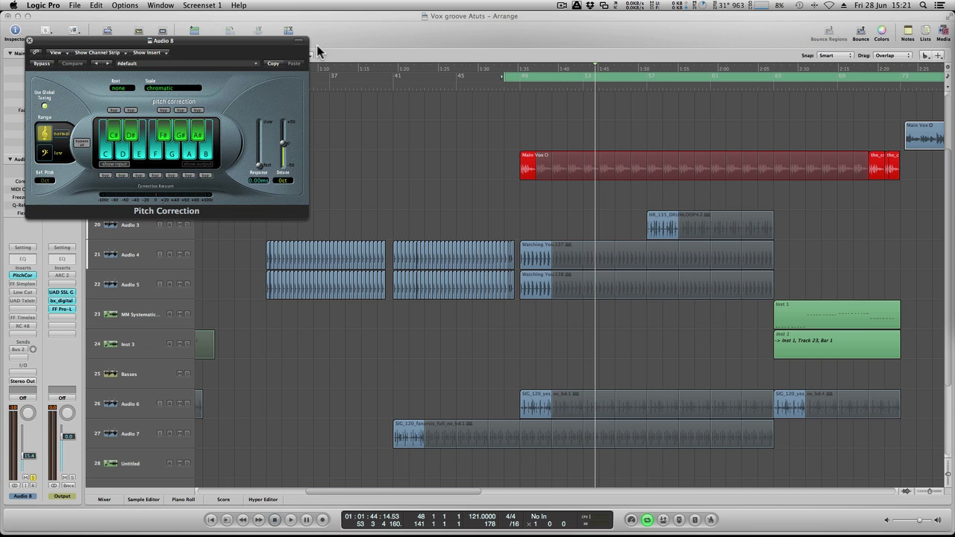
- Close the Pitch Correction window, then re-enable and open Audio 8's FF Simplon insert, moving its window clear of the channel strip
{"action": "left_click", "coordinate": [30, 41]}
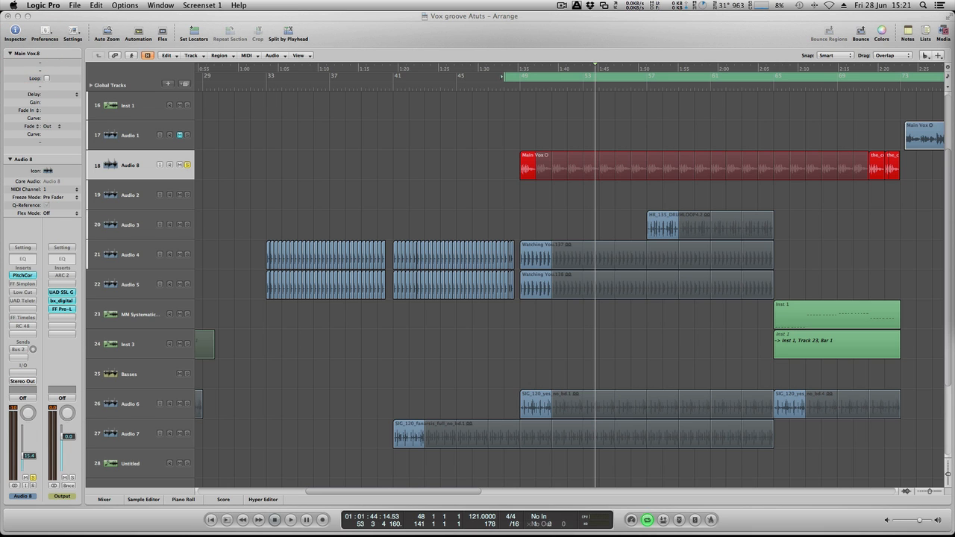
{"action": "double_click", "coordinate": [22, 283]}
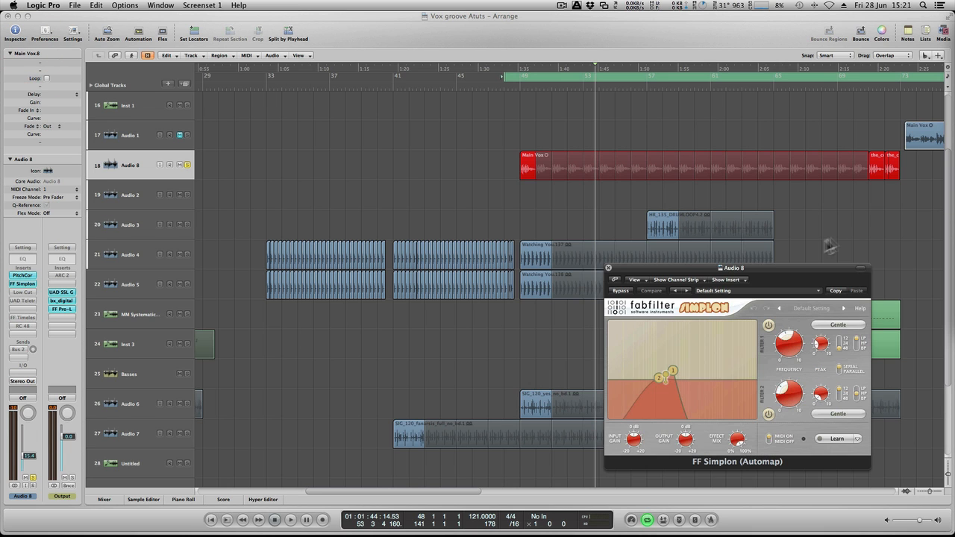
{"action": "left_click_drag", "start_coordinate": [793, 268], "coordinate": [244, 50]}
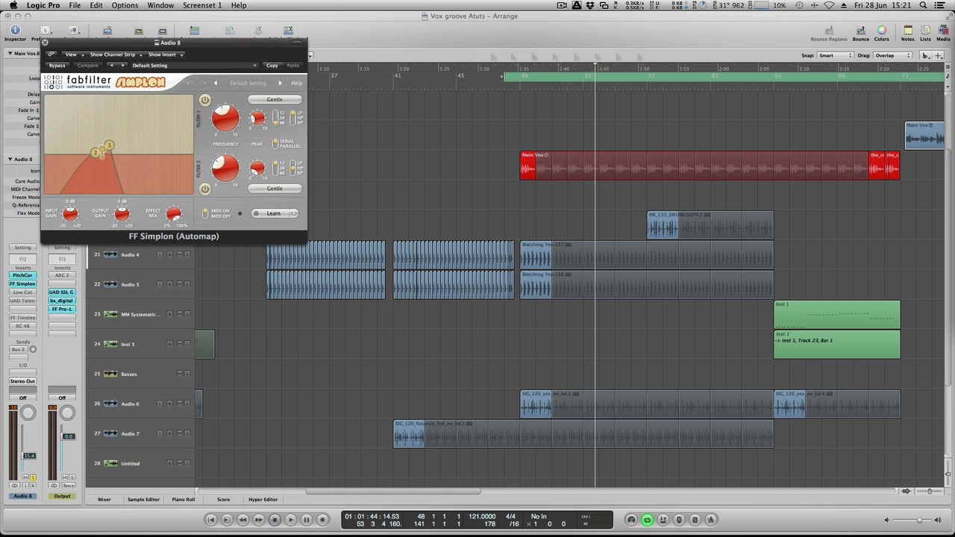
- Re-enable the Low Cut insert on Audio 8, check its settings and close its window
{"action": "left_click", "coordinate": [23, 293], "text": "alt"}
{"action": "double_click", "coordinate": [23, 292]}
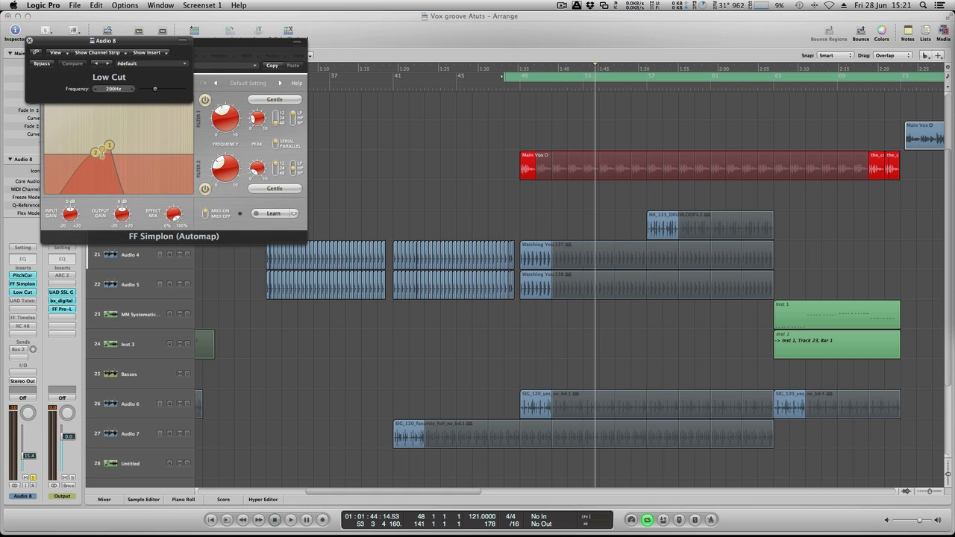
{"action": "left_click_drag", "start_coordinate": [150, 44], "coordinate": [471, 119]}
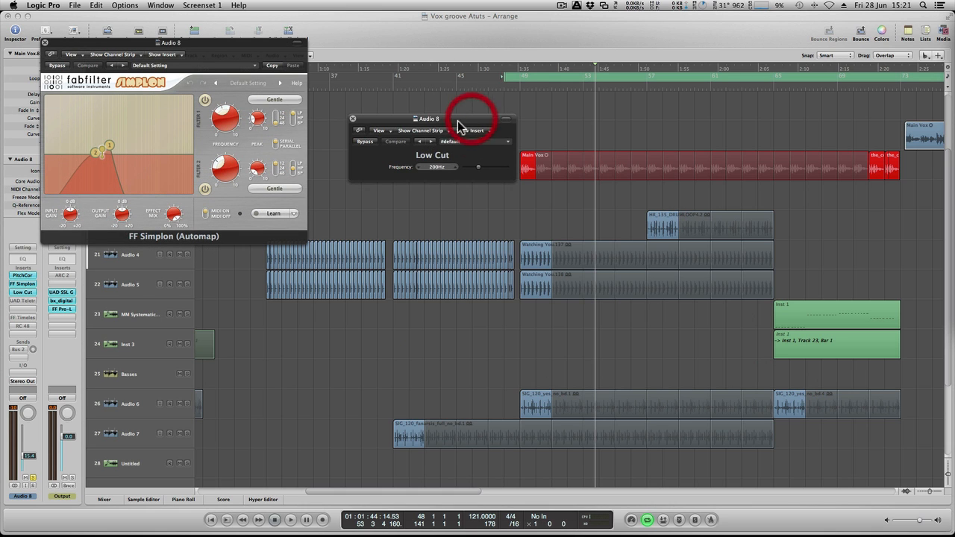
{"action": "left_click", "coordinate": [354, 119]}
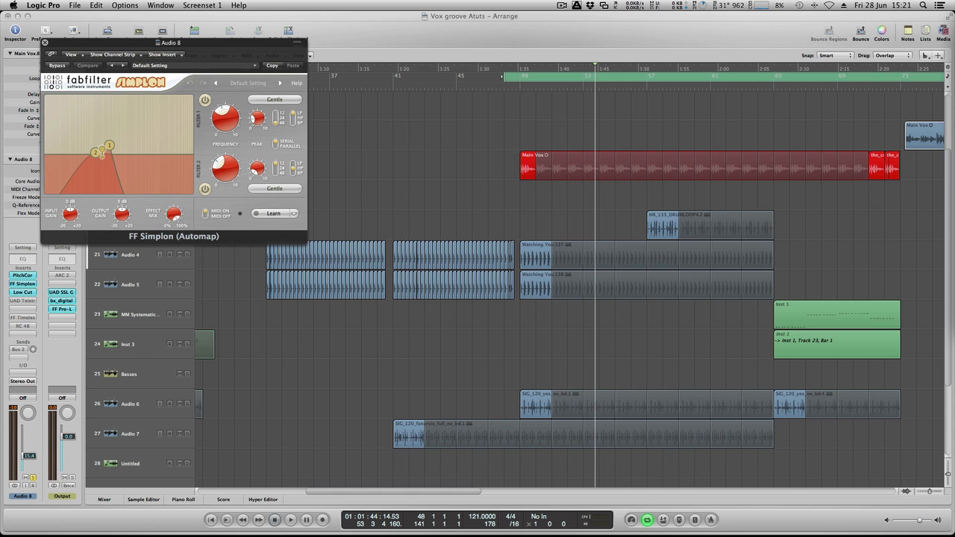
- Re-enable the UAD Teletronix LA-2A insert on Audio 8, review its compressor settings and close its window
{"action": "left_click", "coordinate": [23, 301], "text": "alt"}
{"action": "double_click", "coordinate": [22, 301]}
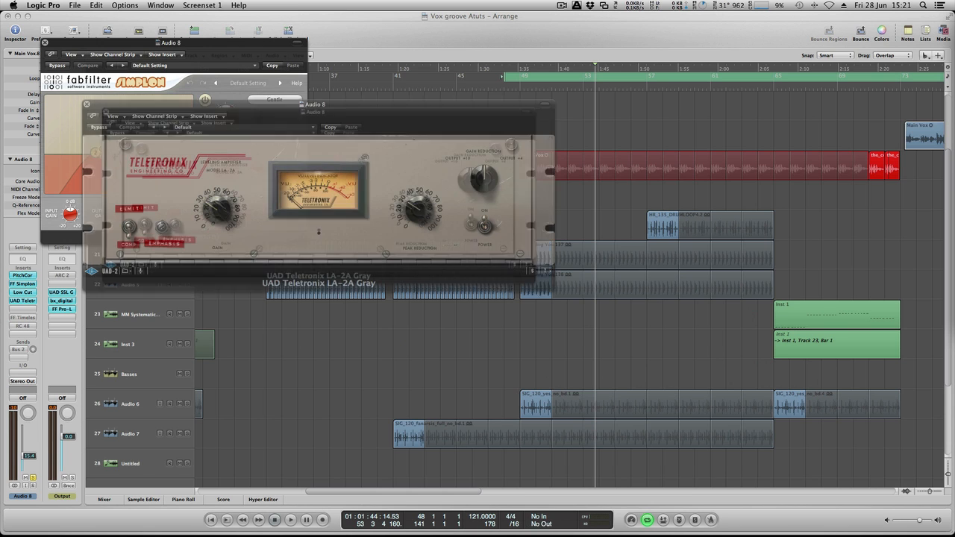
{"action": "left_click_drag", "start_coordinate": [504, 105], "coordinate": [766, 61]}
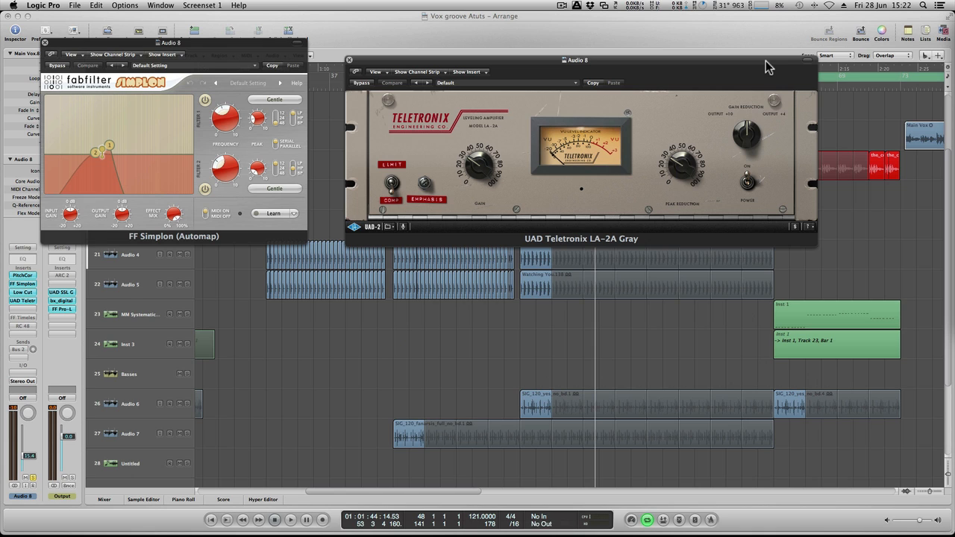
{"action": "left_click", "coordinate": [349, 60]}
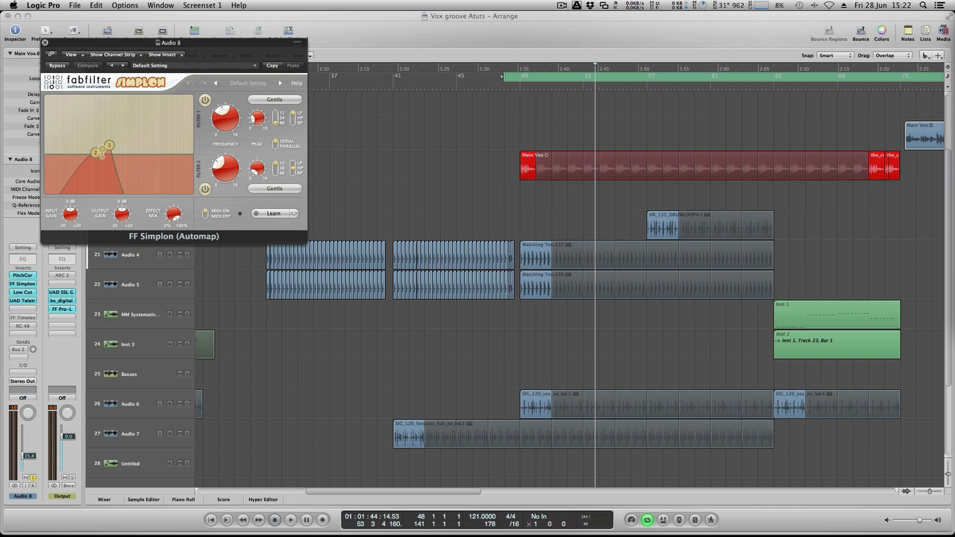
- Open Audio 8's re-enabled FF Timeless 2 delay, review its Drop the Nails preset and close its window
{"action": "left_click", "coordinate": [22, 318]}
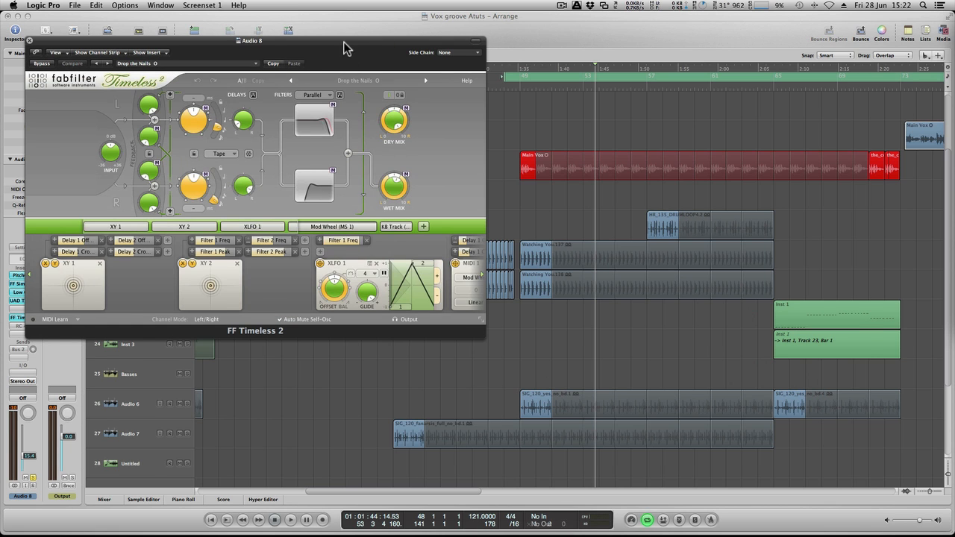
{"action": "left_click_drag", "start_coordinate": [343, 43], "coordinate": [714, 60]}
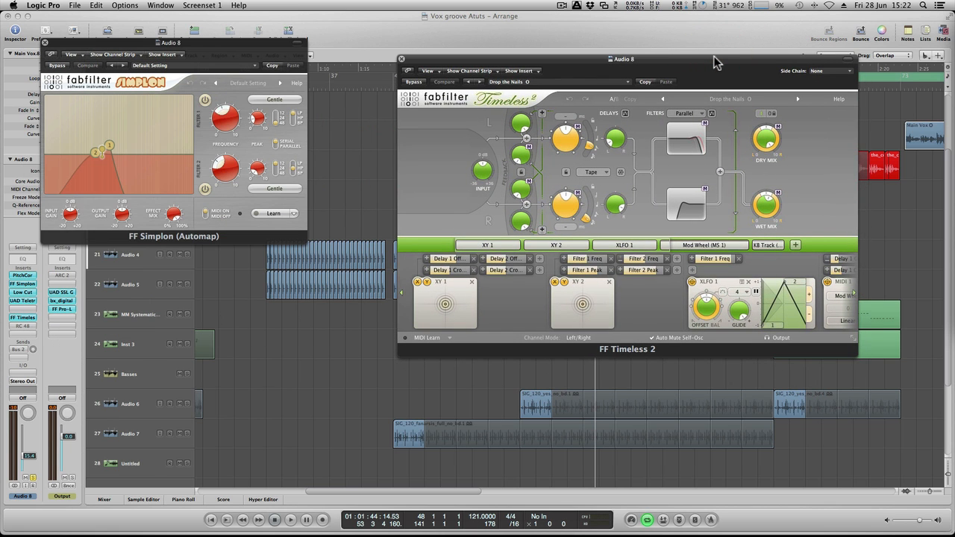
{"action": "left_click", "coordinate": [401, 58]}
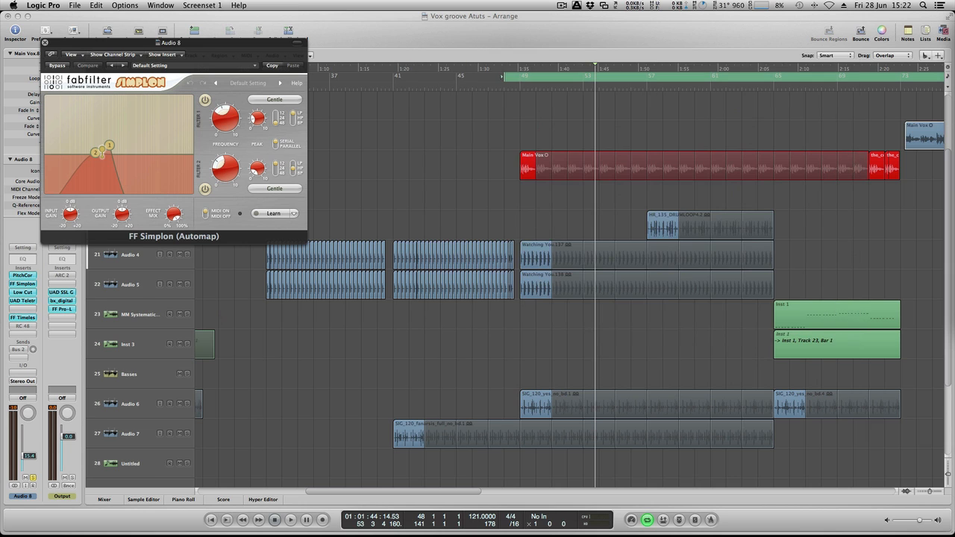
- Open Audio 8's re-enabled RC 48 reverb, review its Rhythmic Mirror preset and close its window
{"action": "left_click", "coordinate": [22, 326]}
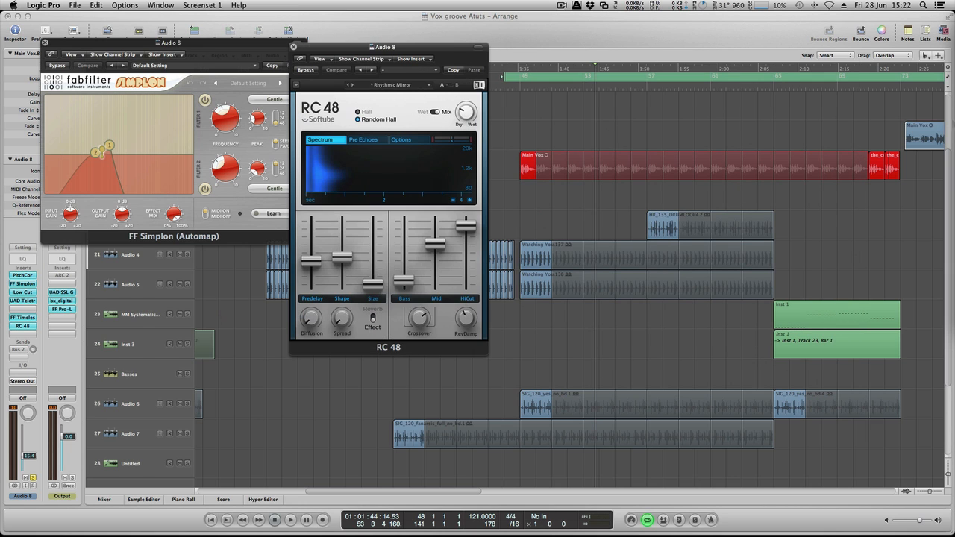
{"action": "left_click_drag", "start_coordinate": [450, 42], "coordinate": [574, 46]}
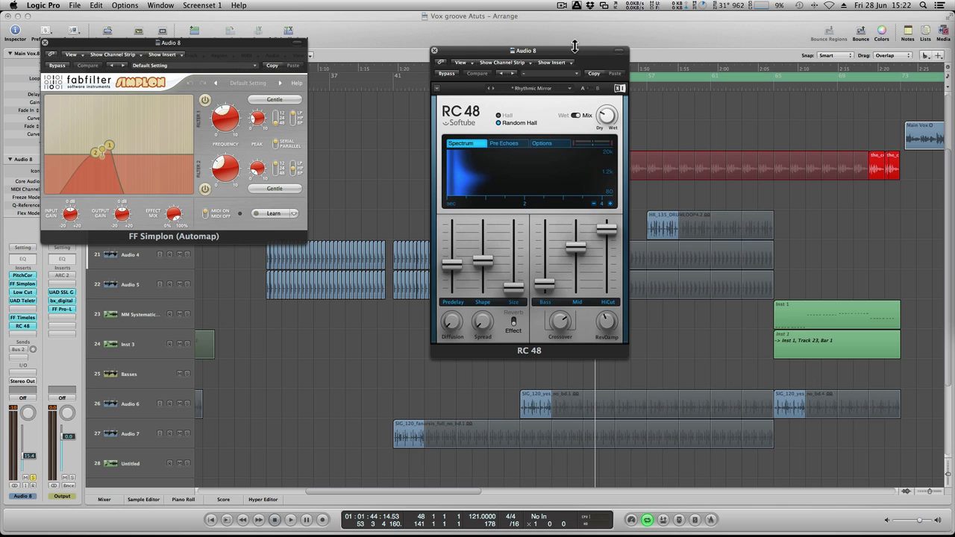
{"action": "left_click", "coordinate": [435, 49]}
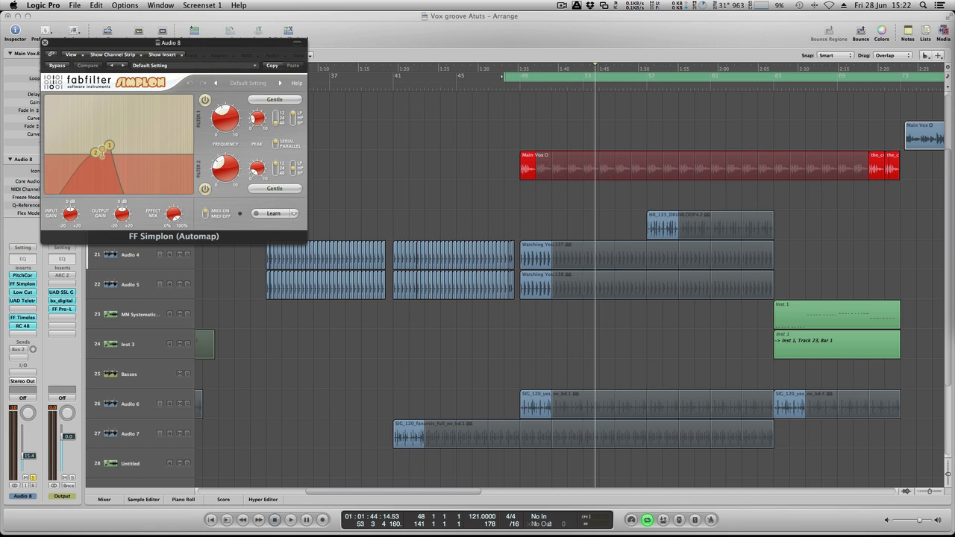
- Re-enable Audio 8's Bus 2 send and examine the DreamVerb and Low Cut inserts on the MAss Verb channel in the Mixer
{"action": "left_click", "coordinate": [18, 349], "text": "alt"}
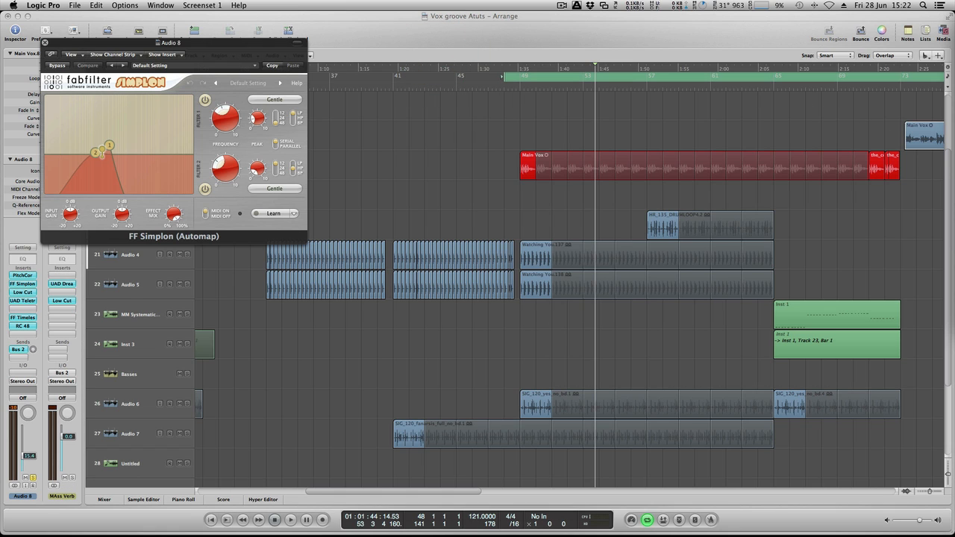
{"action": "left_click", "coordinate": [105, 500]}
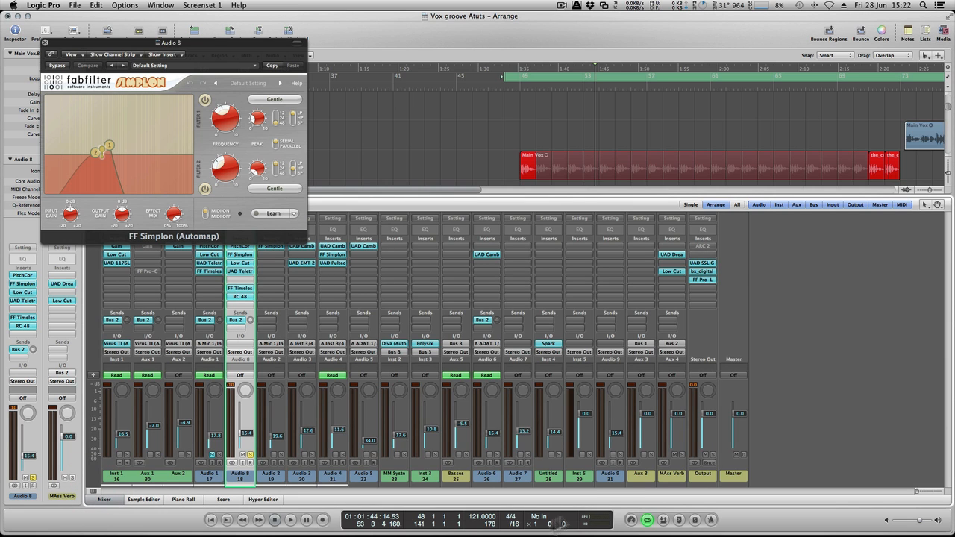
{"action": "left_click", "coordinate": [669, 256]}
{"action": "left_click_drag", "start_coordinate": [480, 91], "coordinate": [680, 56]}
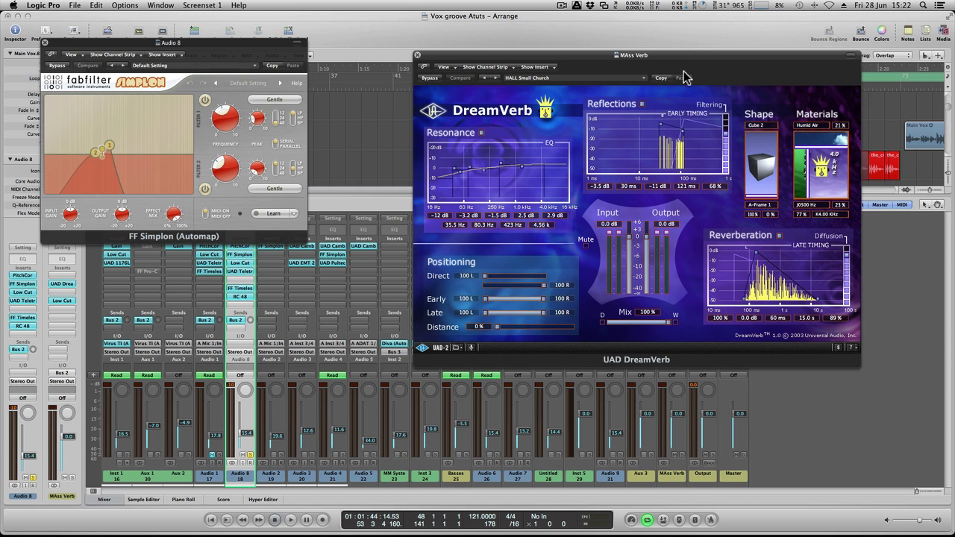
{"action": "left_click", "coordinate": [418, 58]}
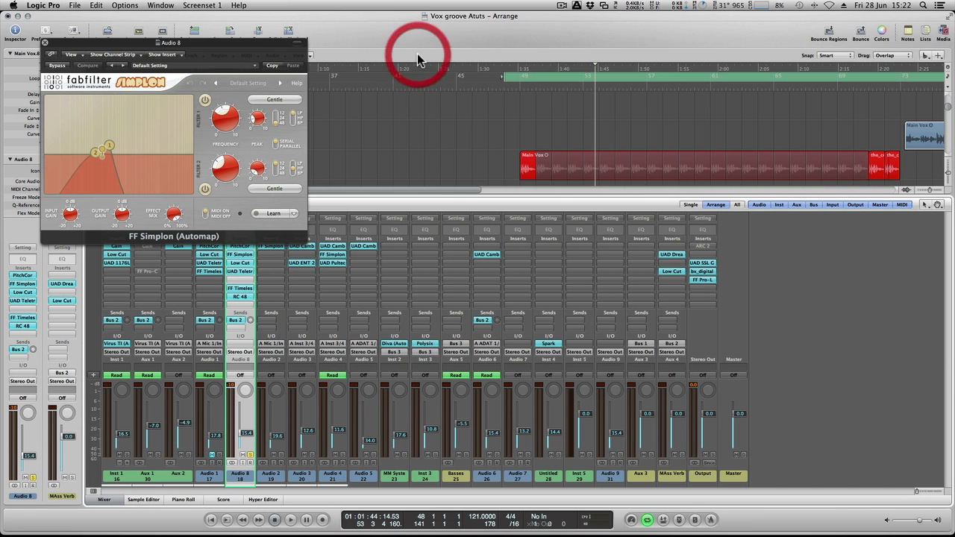
{"action": "left_click", "coordinate": [678, 271]}
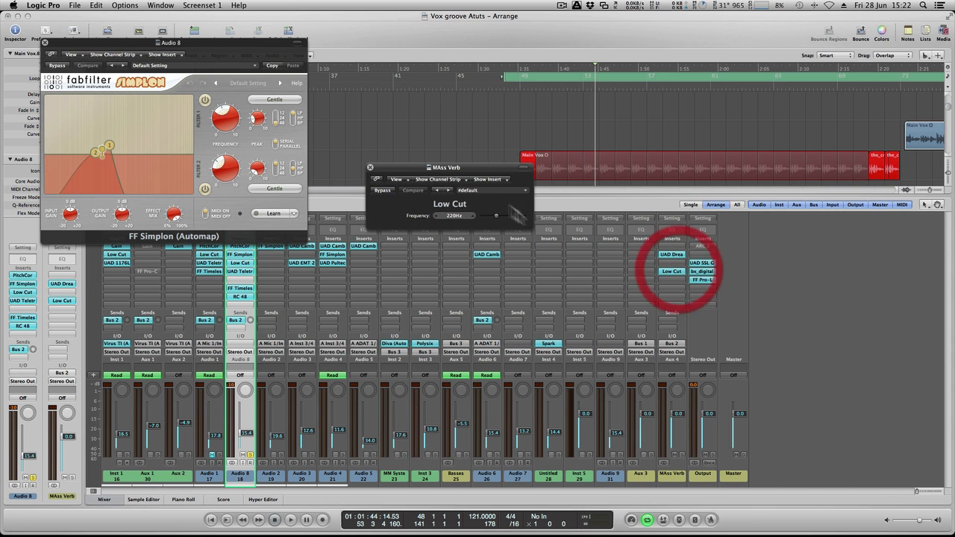
{"action": "left_click", "coordinate": [372, 172]}
- Show track automation, display the FF Simplon Filter 1 Freq curve in an enlarged Audio 8 lane and select the Pointer tool
{"action": "left_click_drag", "start_coordinate": [233, 44], "coordinate": [381, 268]}
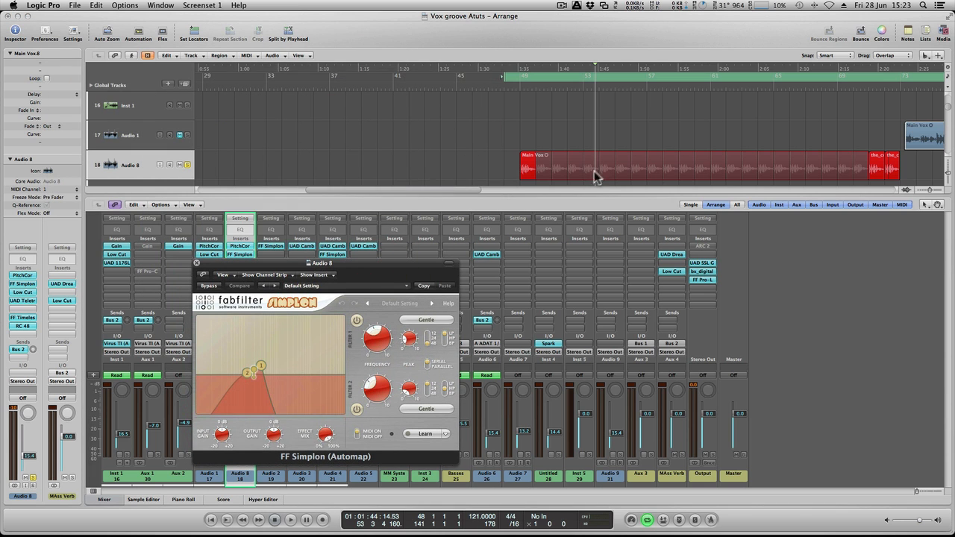
{"action": "left_click", "coordinate": [306, 135]}
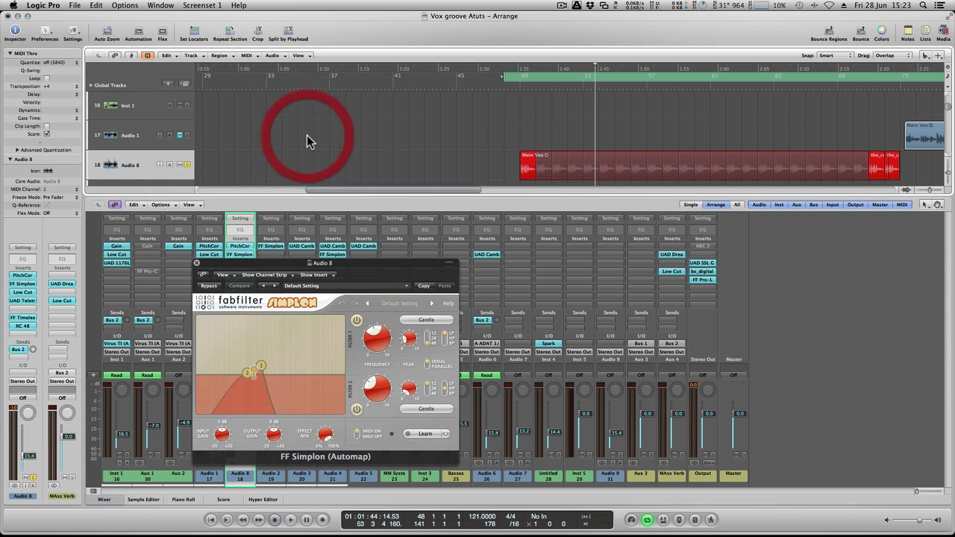
{"action": "key", "text": "a"}
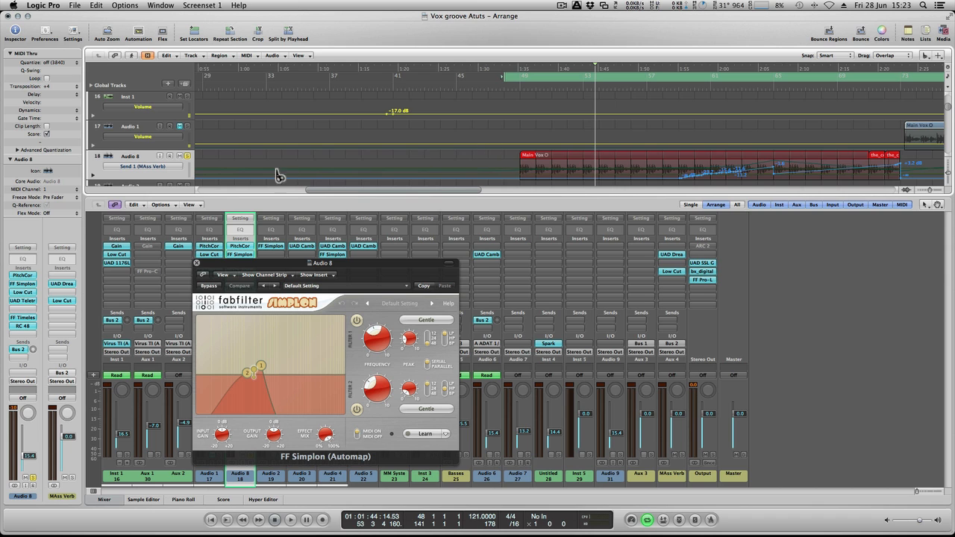
{"action": "left_click", "coordinate": [135, 167]}
{"action": "left_click", "coordinate": [179, 179]}
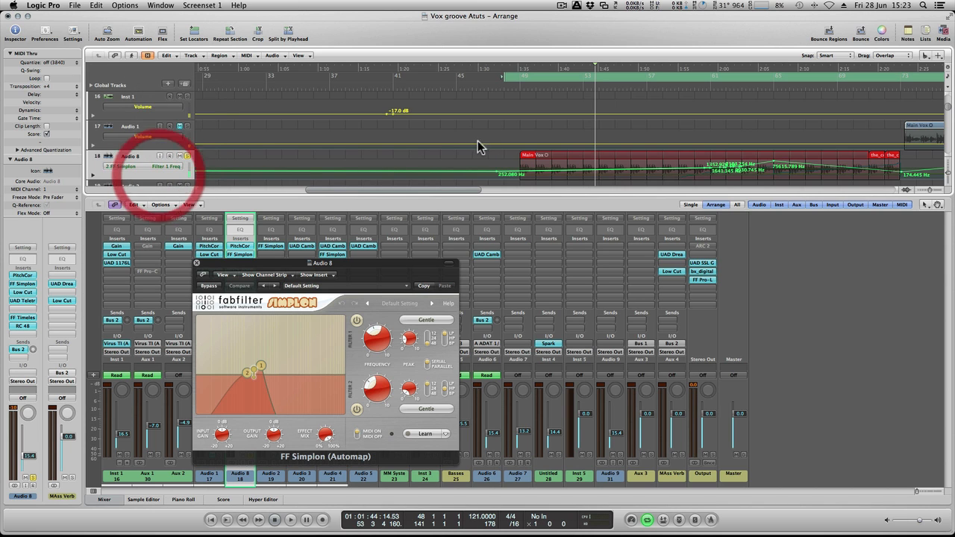
{"action": "scroll", "coordinate": [475, 144], "scroll_direction": "down", "scroll_amount": 4}
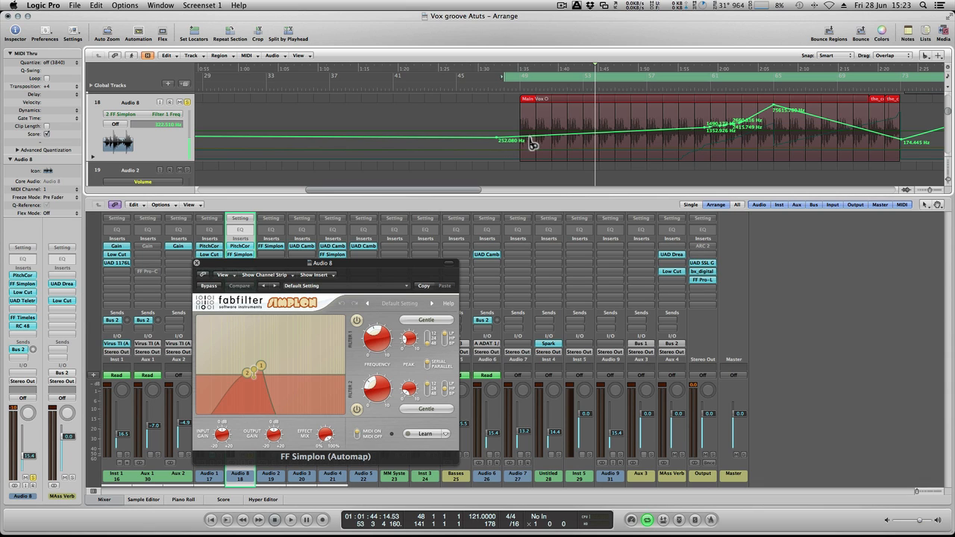
{"action": "key", "text": "Escape"}
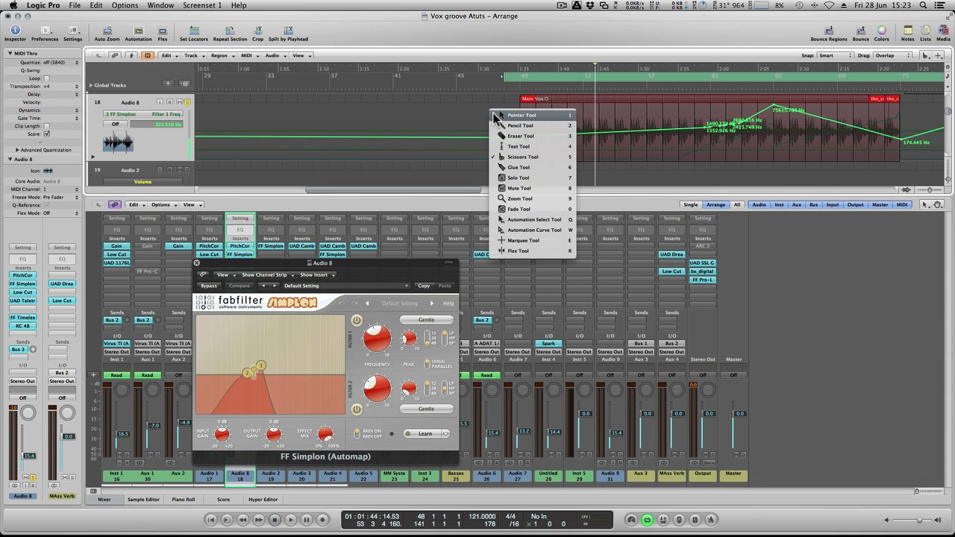
{"action": "left_click", "coordinate": [496, 116]}
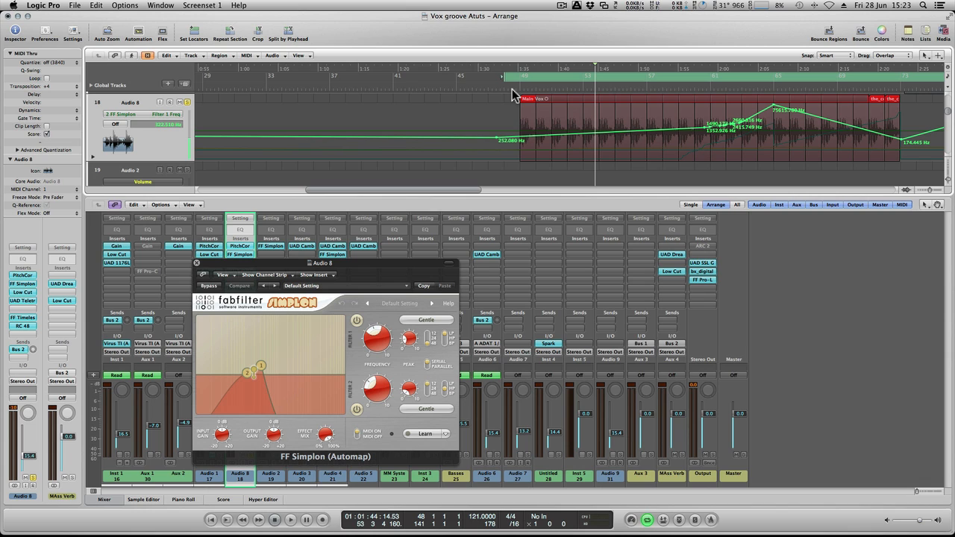
- Play the soloed Audio 8 loop with its effects enabled, then return the playhead to just before bar 49
{"action": "left_click", "coordinate": [187, 101]}
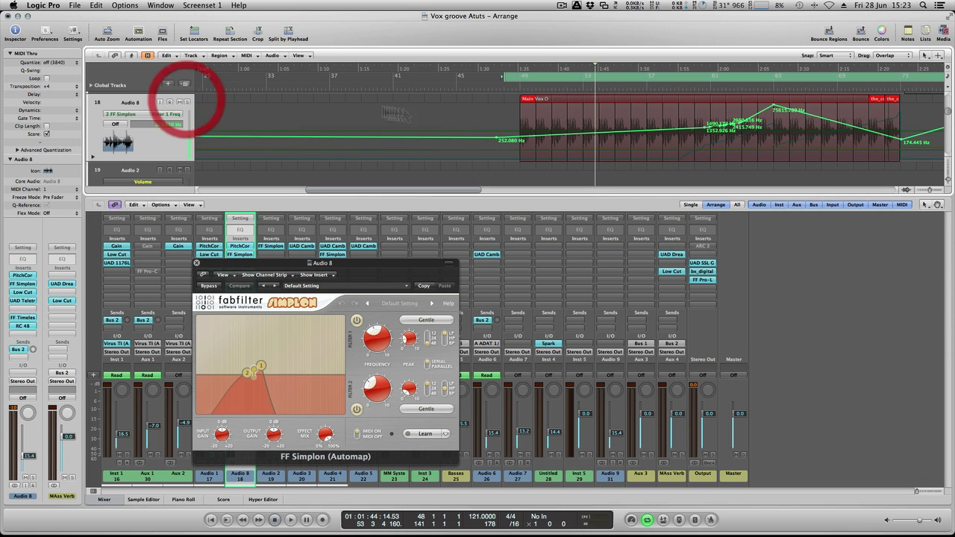
{"action": "left_click", "coordinate": [187, 103]}
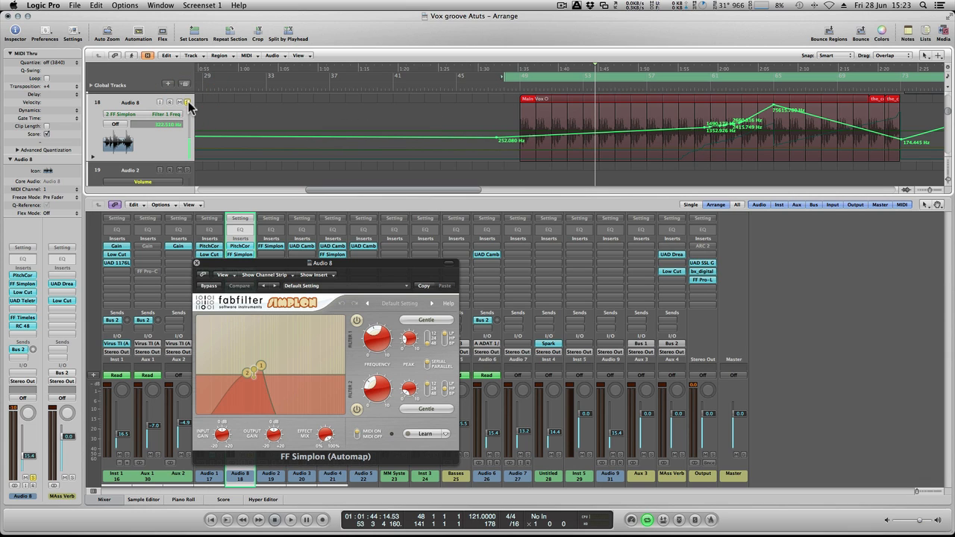
{"action": "double_click", "coordinate": [513, 87]}
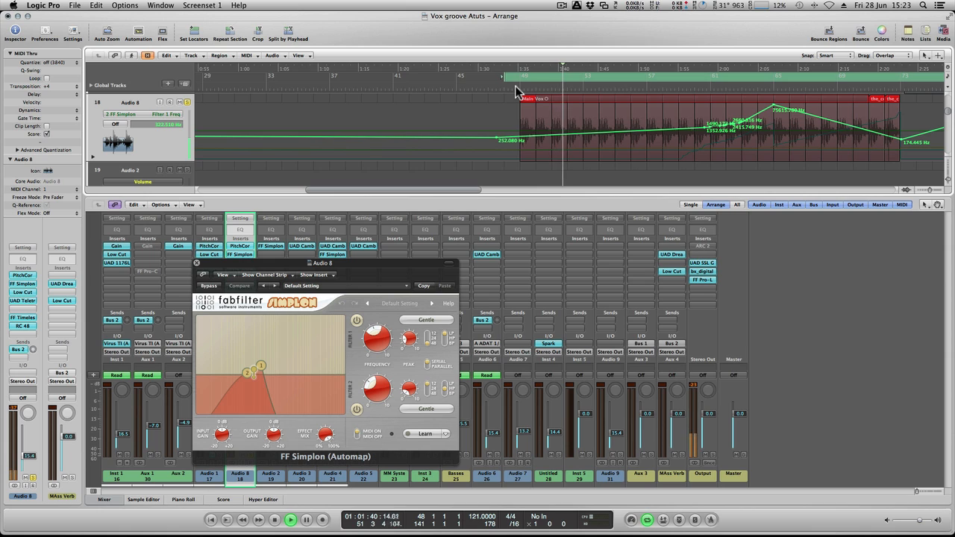
{"action": "key", "text": "space"}
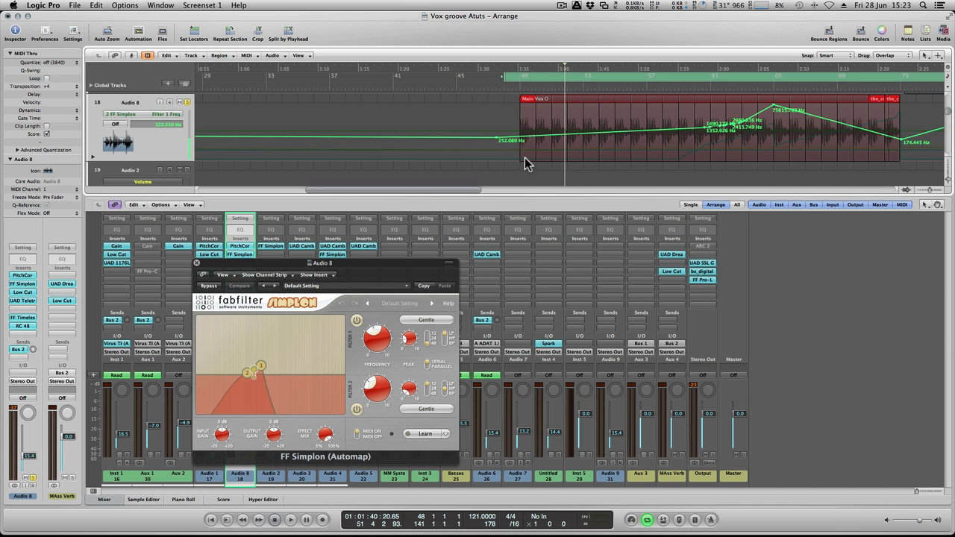
{"action": "left_click", "coordinate": [510, 83]}
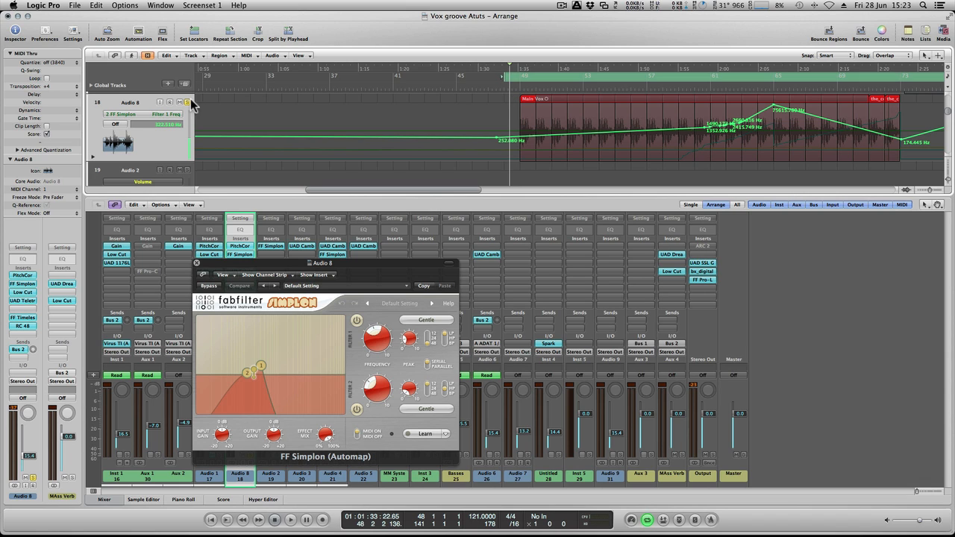
- Unsolo Audio 8, set its automation to Read, play it in the full mix with FF Simplon open, then close the plug-in
{"action": "left_click", "coordinate": [187, 101]}
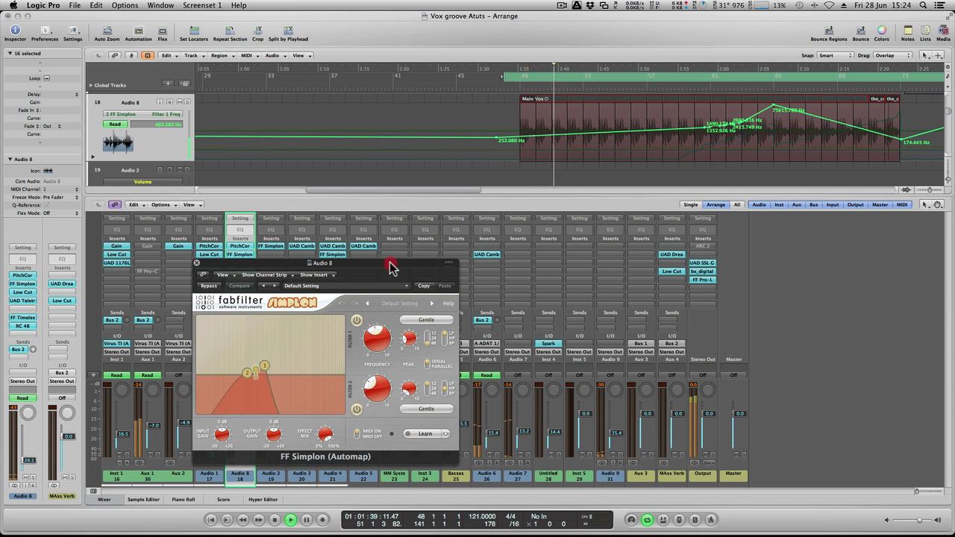
{"action": "left_click_drag", "start_coordinate": [391, 265], "coordinate": [649, 228]}
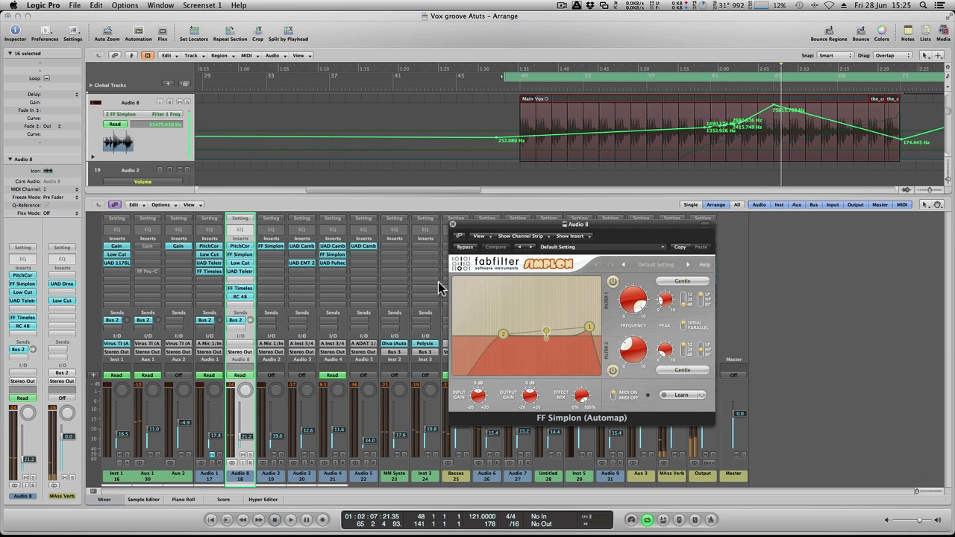
{"action": "left_click", "coordinate": [453, 225]}
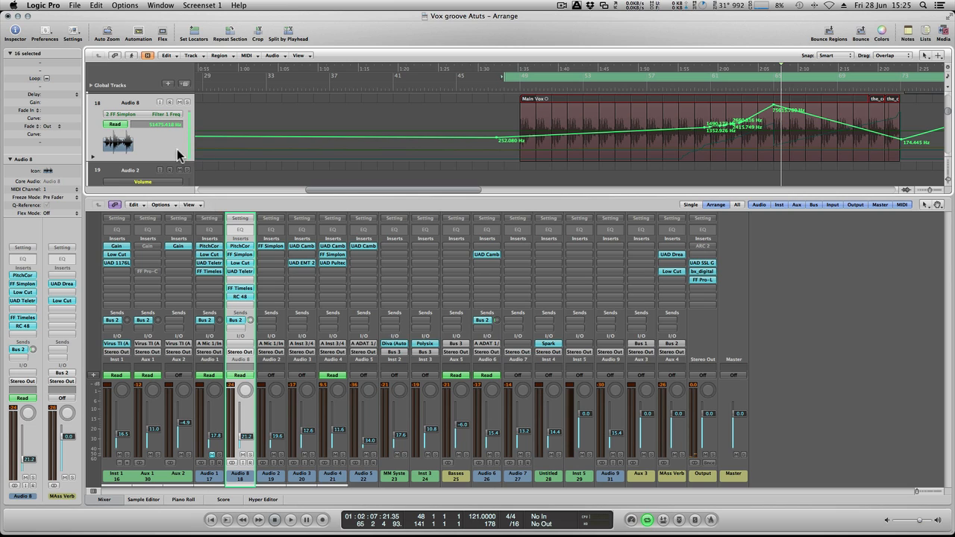
- Display Audio 8's Send 1 (MAss Verb) automation and lower the point after the drop near bar 65 to about -27.0 dB
{"action": "left_click", "coordinate": [168, 115]}
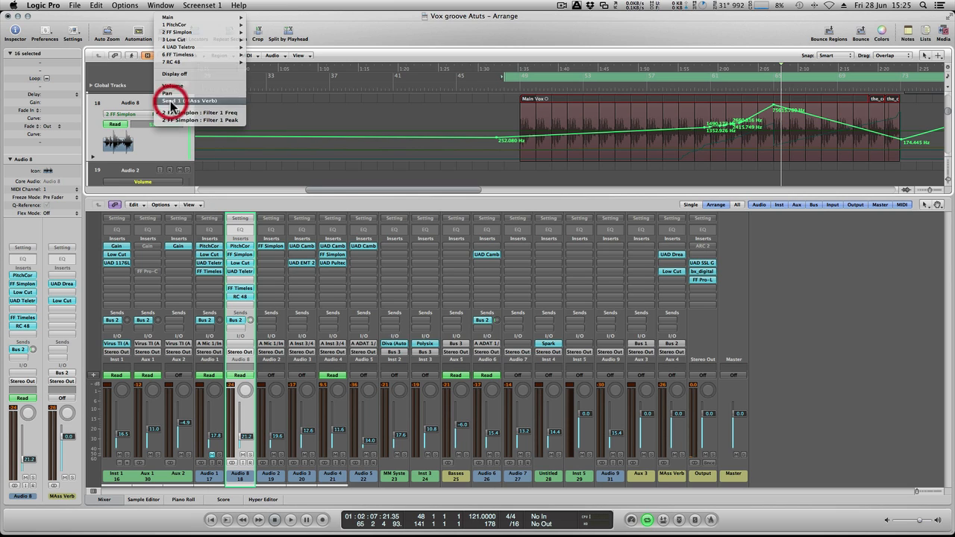
{"action": "left_click", "coordinate": [176, 100]}
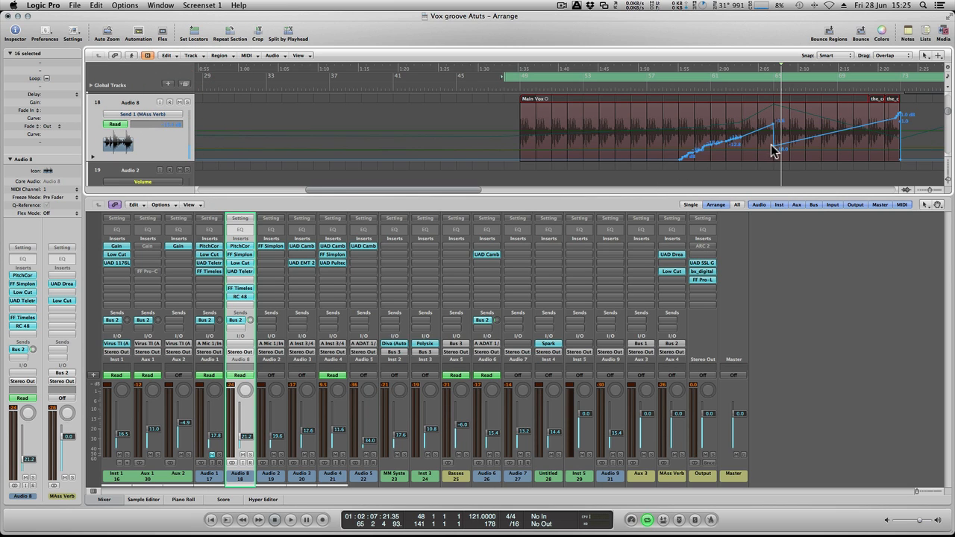
{"action": "left_click_drag", "start_coordinate": [773, 147], "coordinate": [773, 154]}
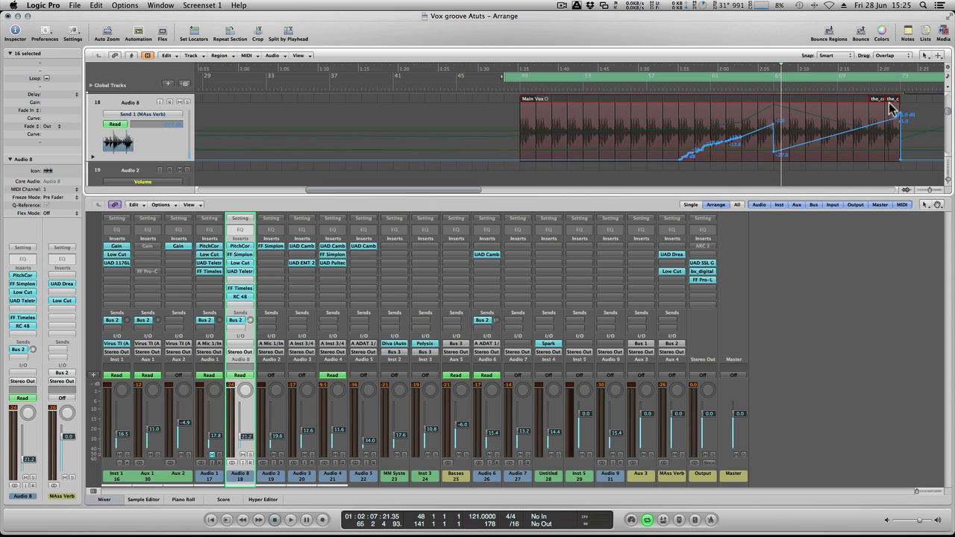
- Shorten the Main Vox loop on Audio 8 to end around bar 65 and play the full mix from about bar 62
{"action": "left_click_drag", "start_coordinate": [868, 98], "coordinate": [769, 97]}
{"action": "left_click", "coordinate": [763, 87]}
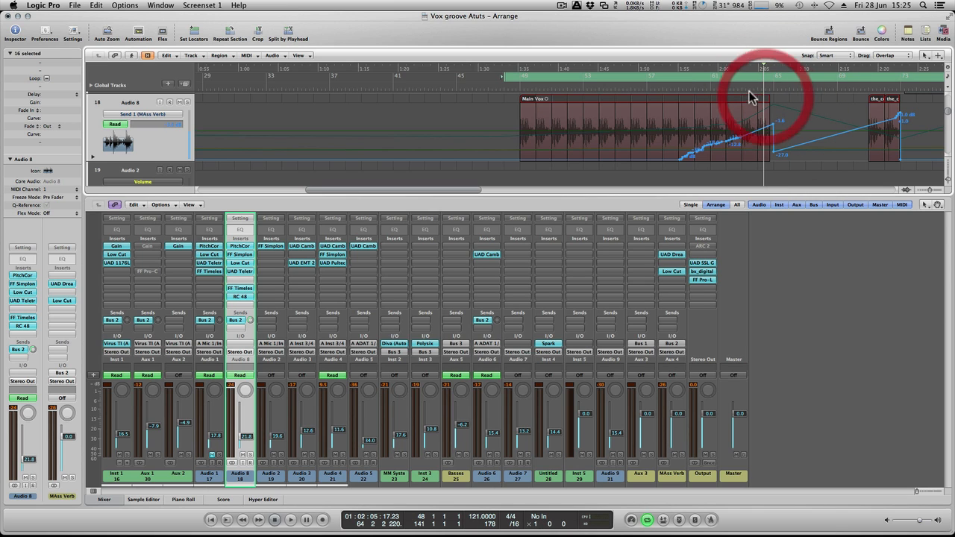
{"action": "left_click", "coordinate": [749, 90]}
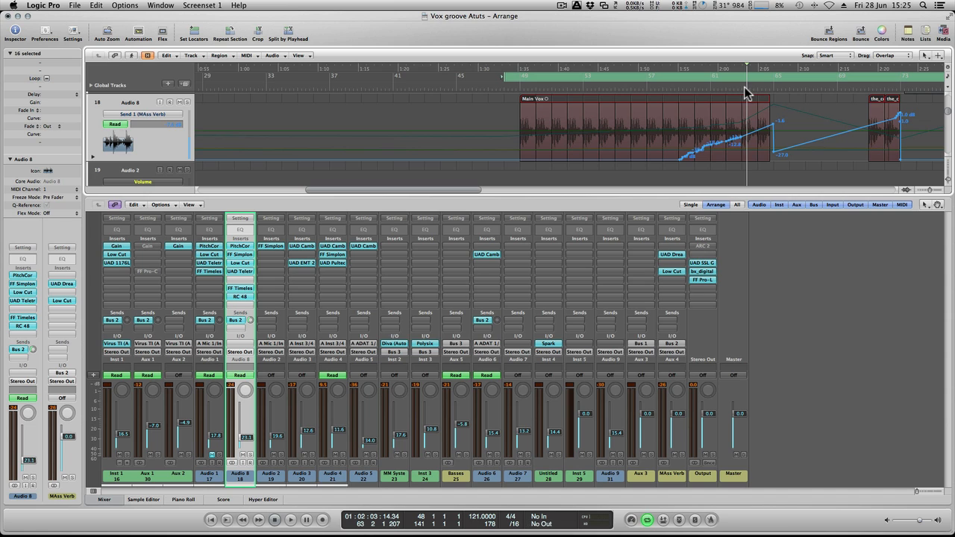
{"action": "left_click", "coordinate": [729, 90]}
{"action": "key", "text": "space"}
{"action": "left_click", "coordinate": [730, 90]}
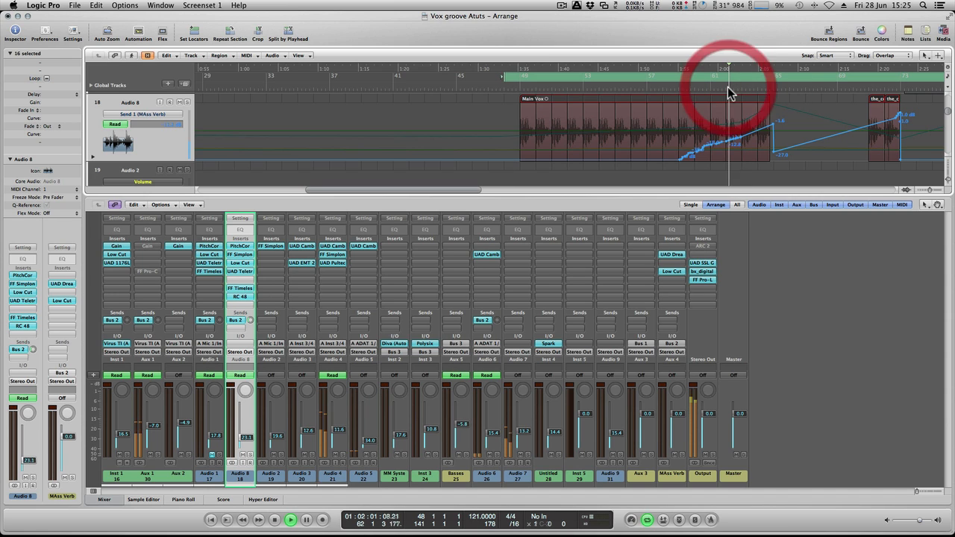